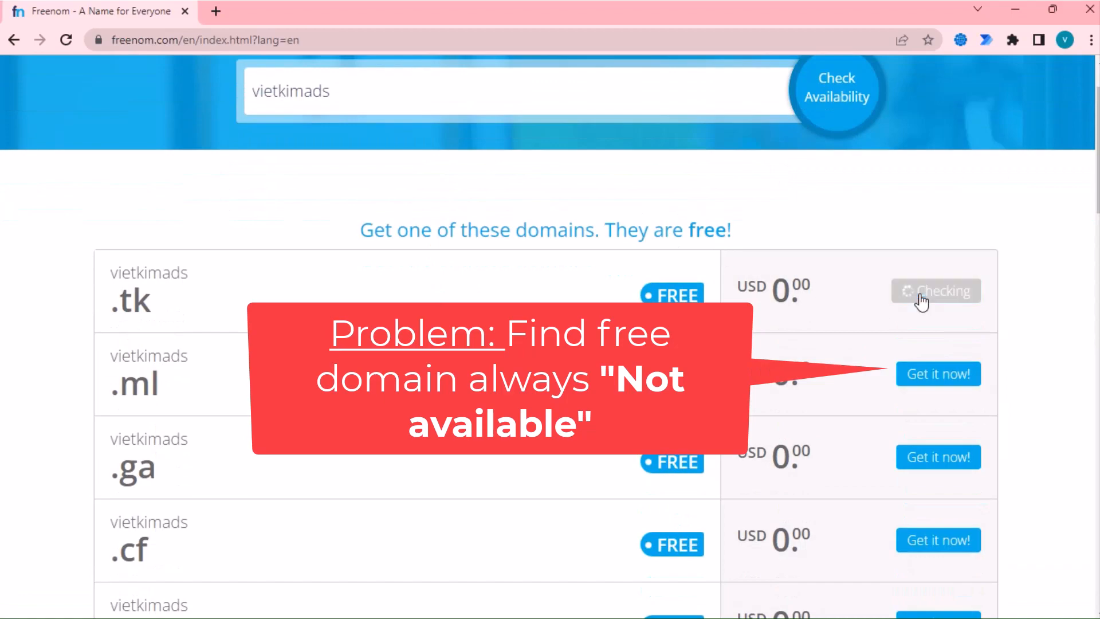
- Try to get the free vietkimads .tk, .ml, .ga, .cf and .gq domains, which all show Not available
click(913, 375)
scroll(871, 373, down, 1)
click(917, 375)
click(916, 461)
click(917, 543)
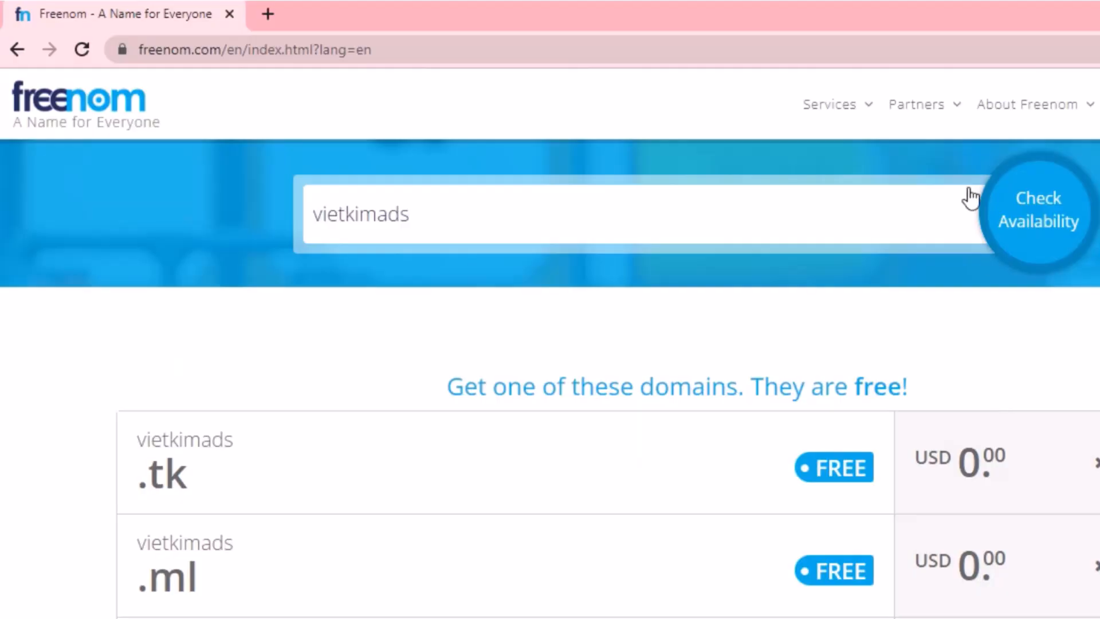
- From Partners > Developers, add a free Random Domains account to the checkout
click(925, 106)
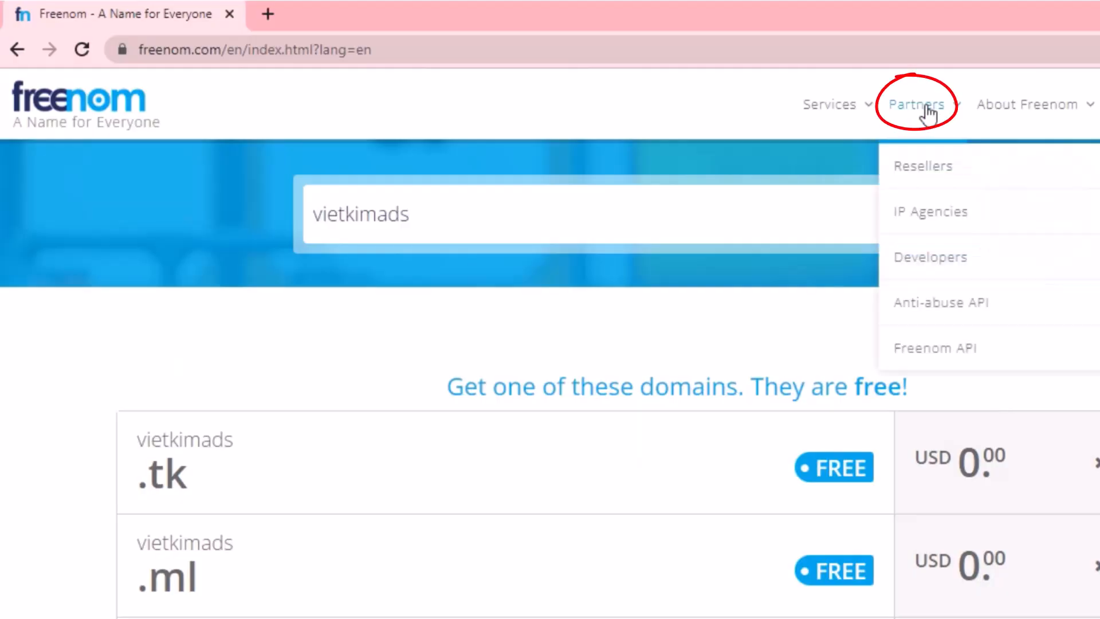
click(957, 257)
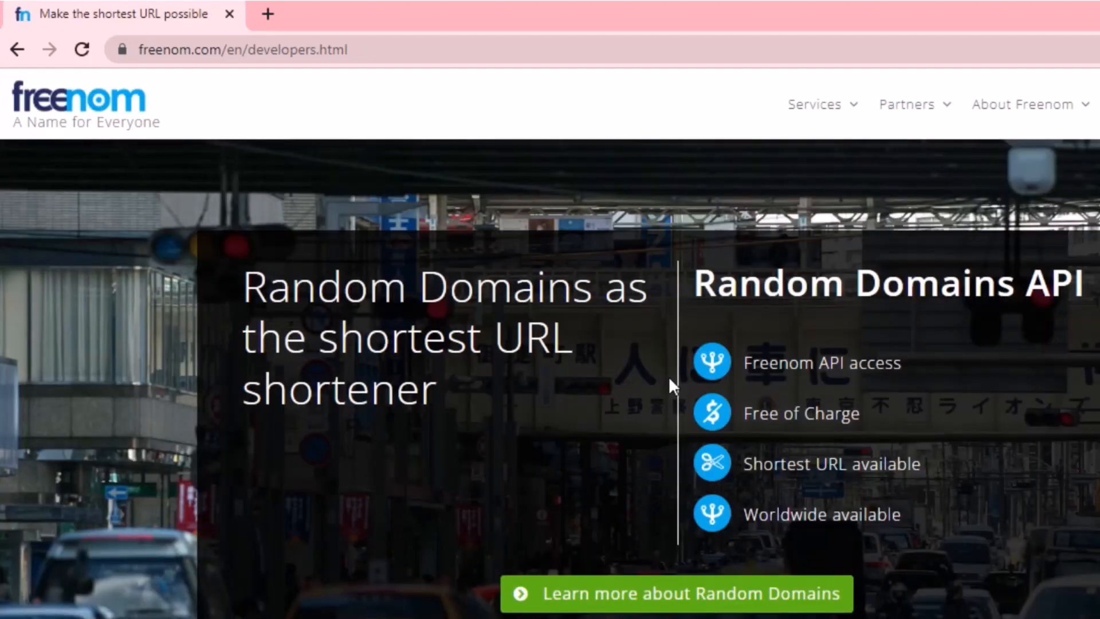
scroll(669, 376, down, 15)
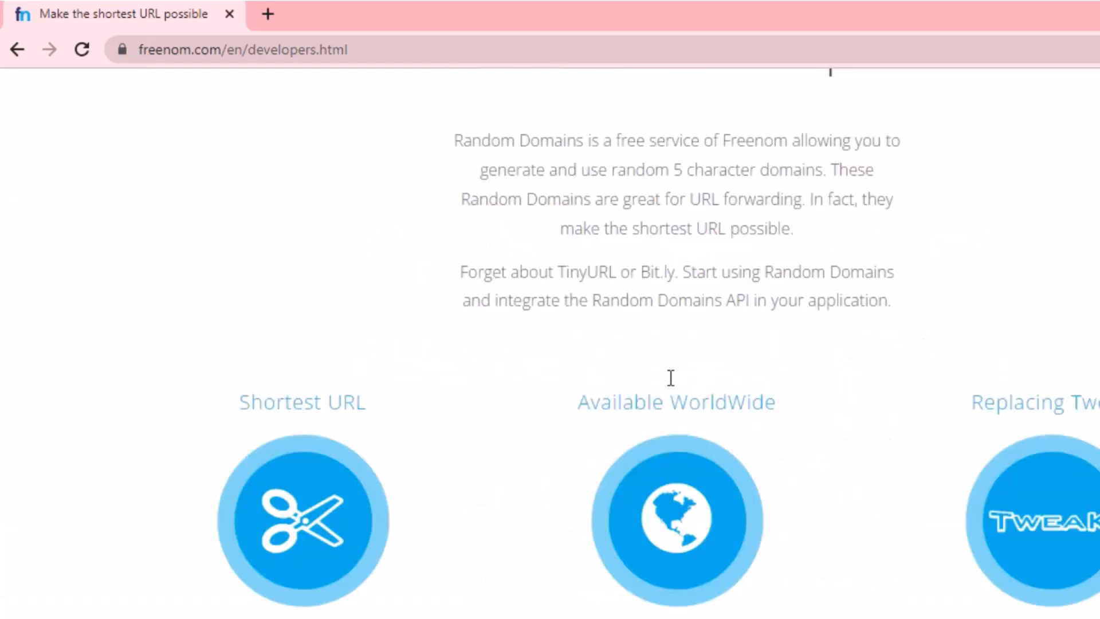
scroll(671, 378, down, 5)
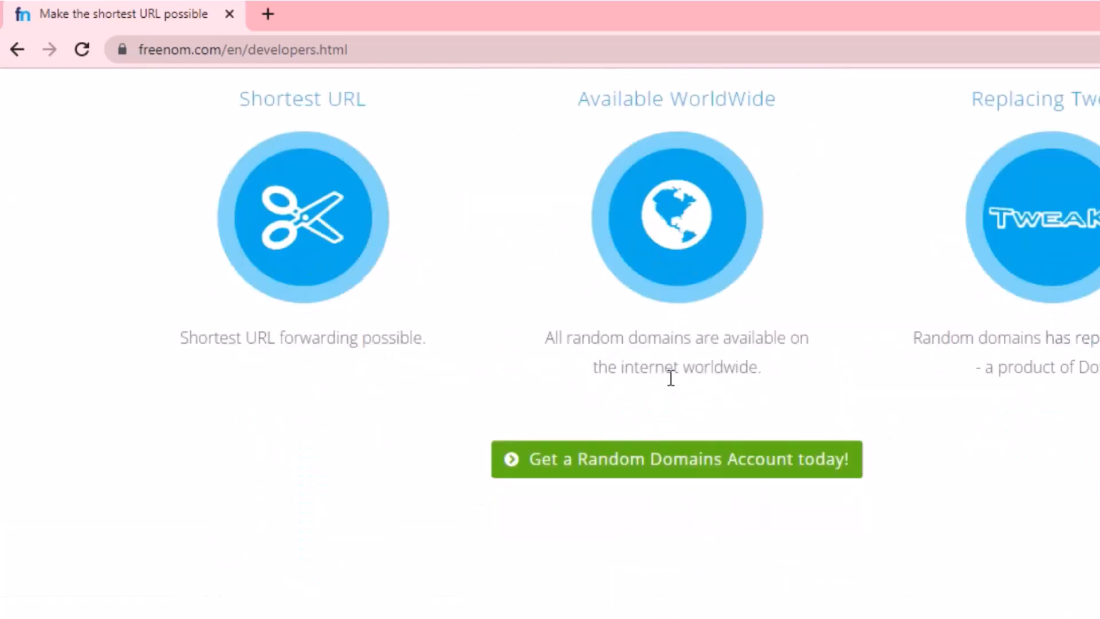
click(656, 466)
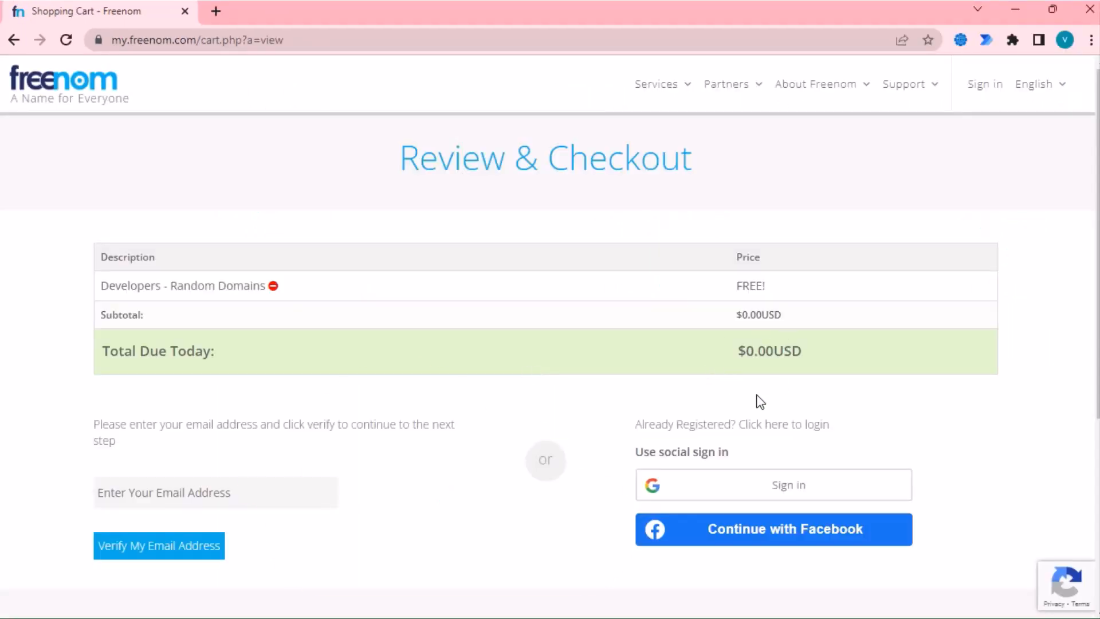
- Enter the sign-up e-mail address and request the verification link
click(190, 479)
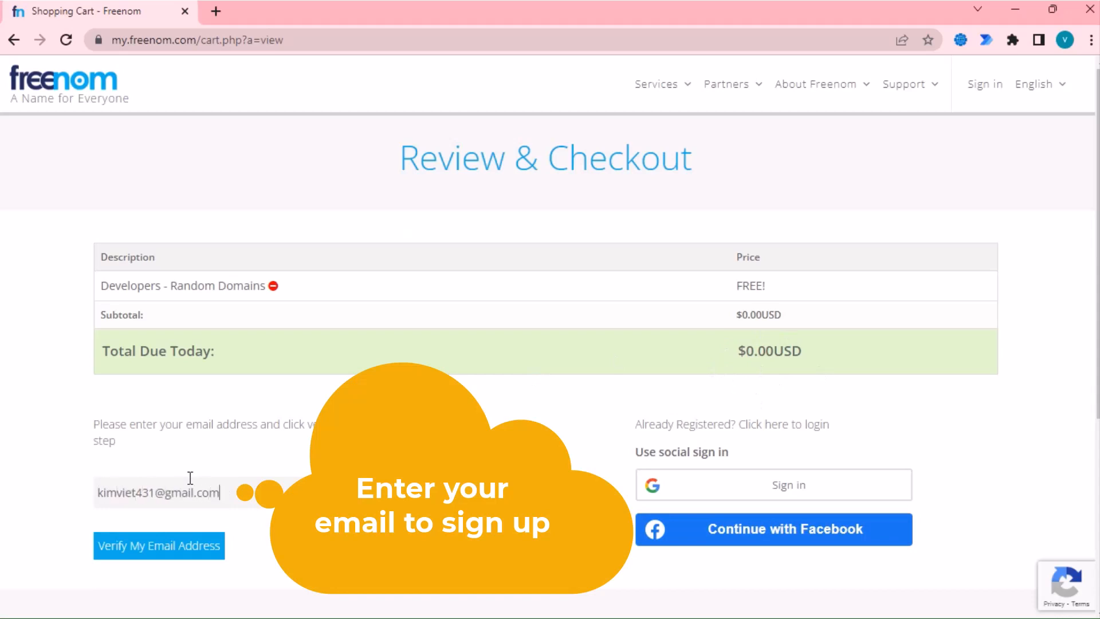
click(218, 546)
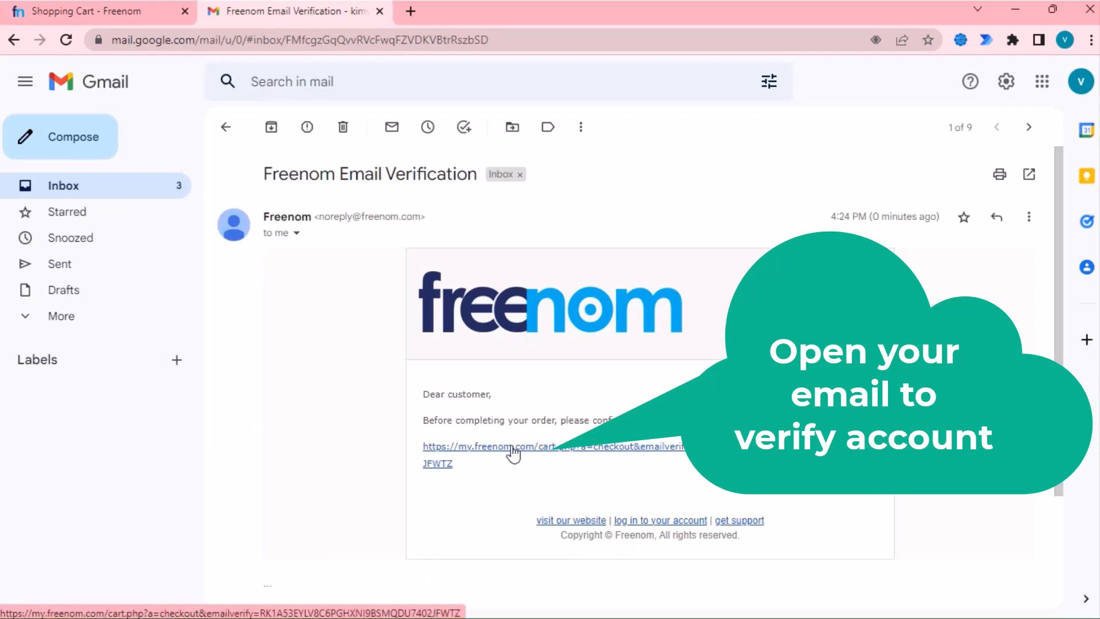
- Follow the verification link in the Freenom Email Verification message in Gmail
click(512, 449)
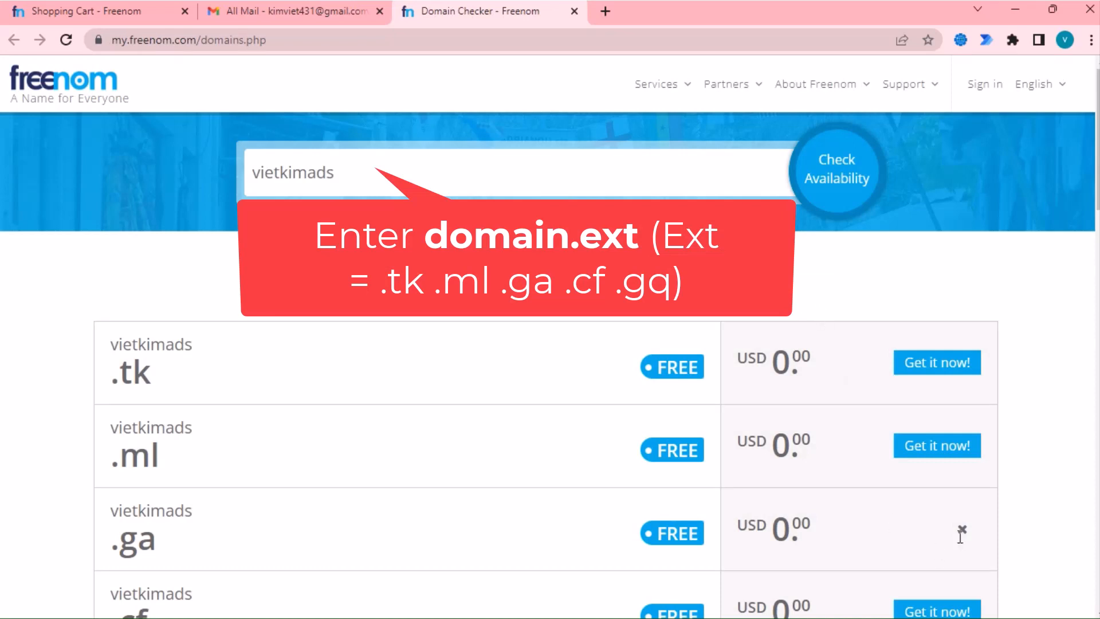
- Search for vietkimads.ga, confirm it is available, and check out with it
click(428, 177)
text(.ga)
click(847, 171)
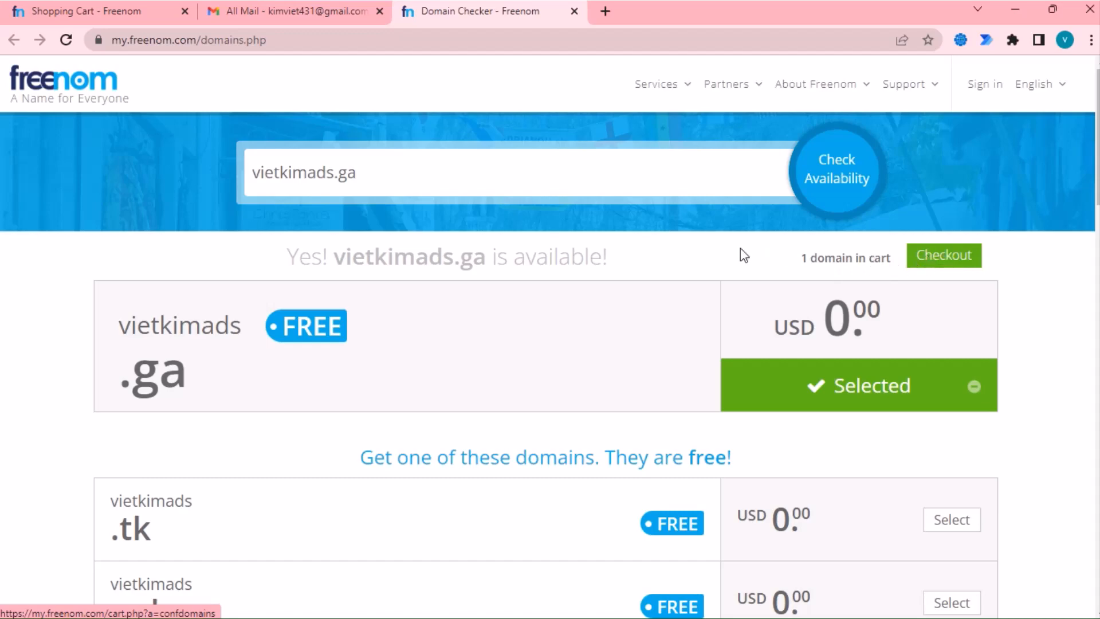
scroll(733, 250, down, 4)
scroll(728, 255, down, 5)
scroll(724, 259, up, 7)
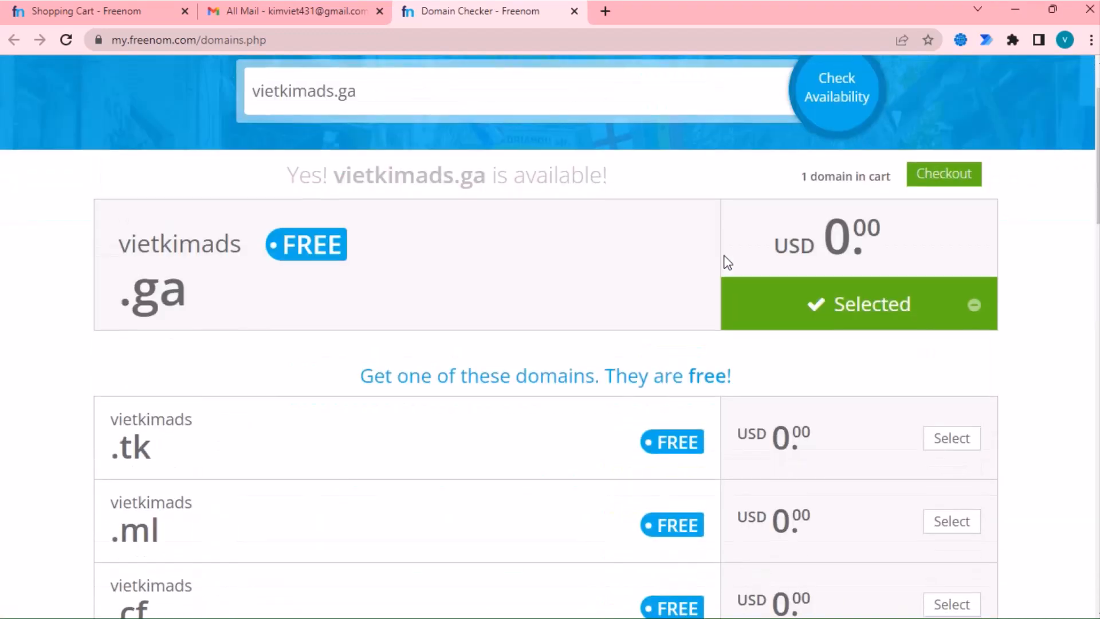
click(934, 176)
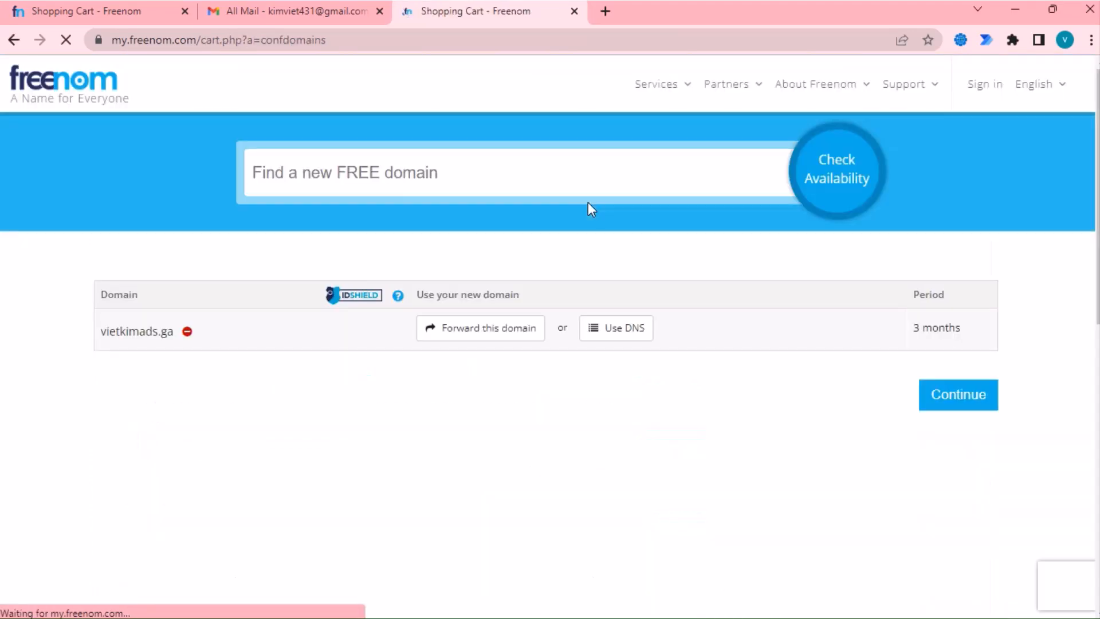
- Order vietkimads.ga for the free 12-month period, accepting the Terms & Conditions
click(901, 330)
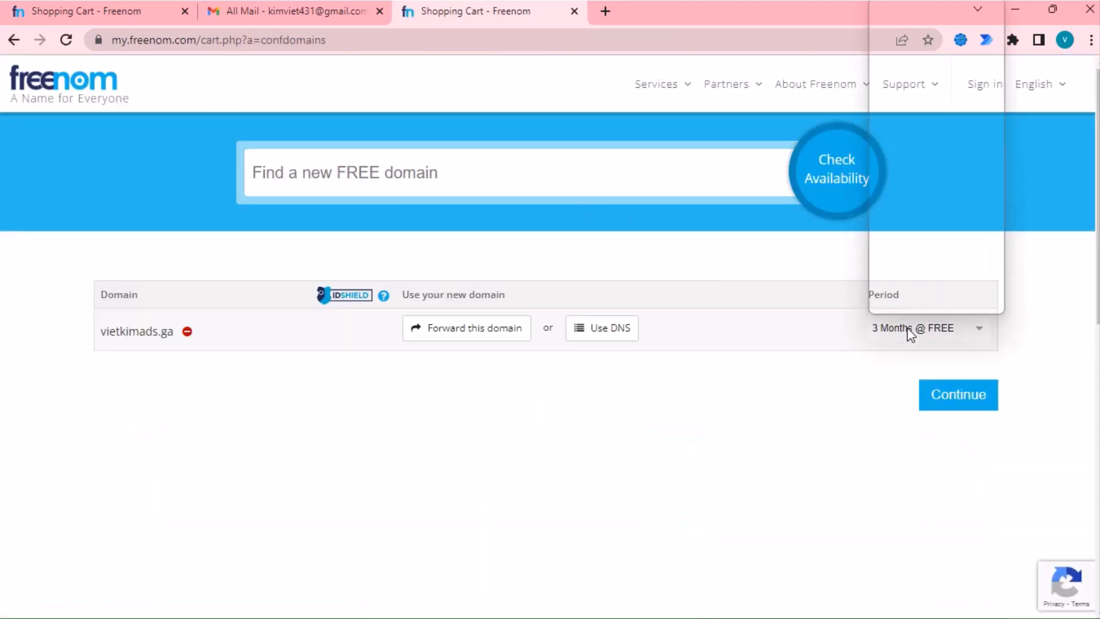
click(917, 179)
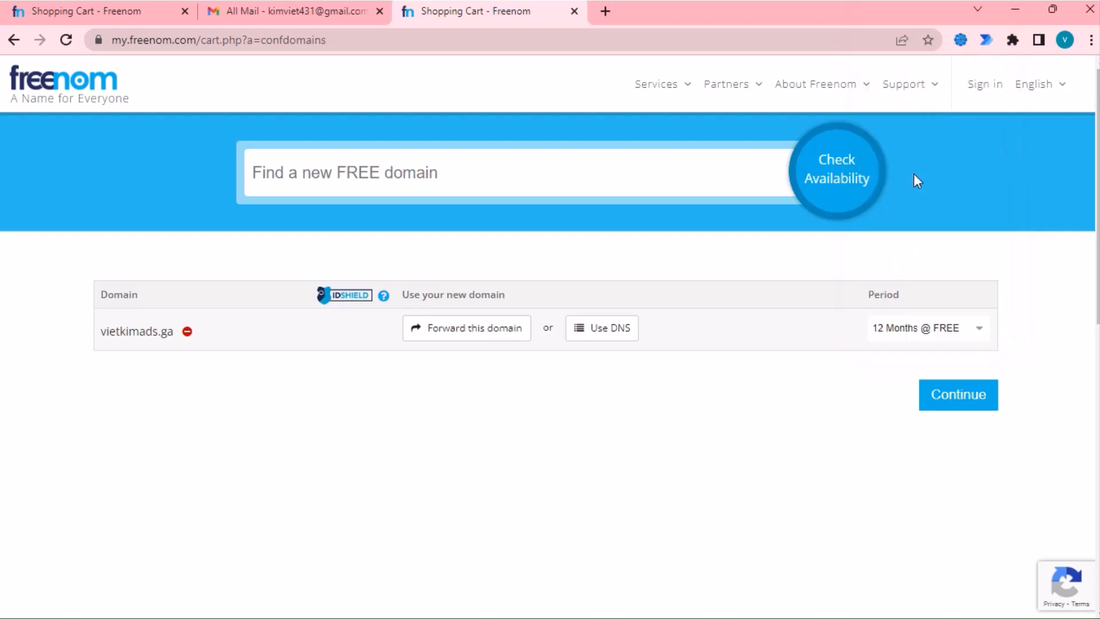
click(932, 393)
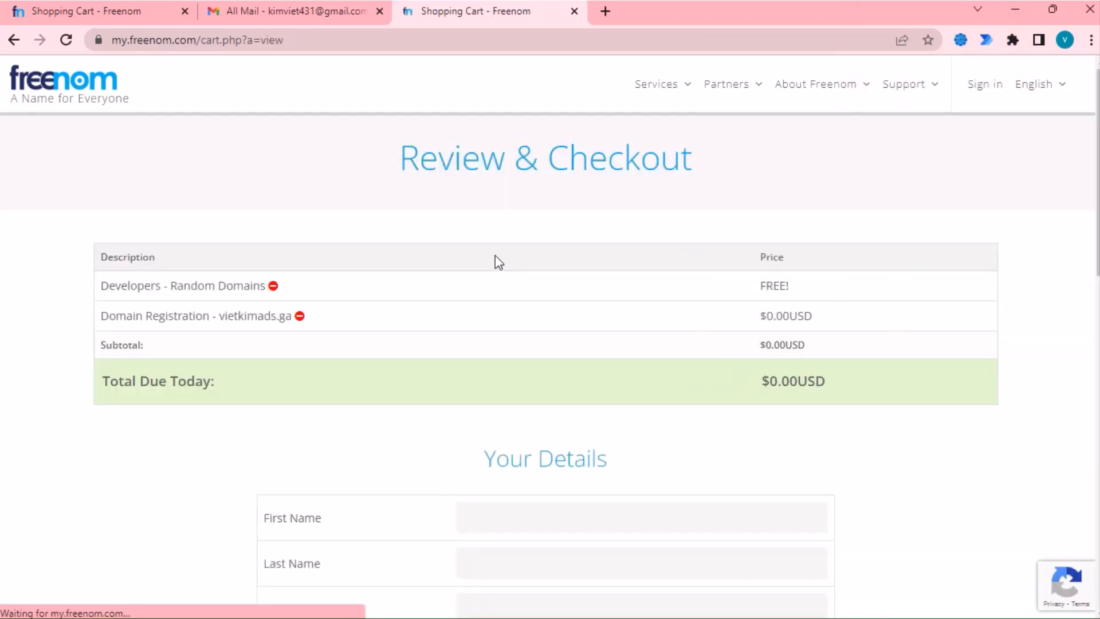
scroll(615, 342, down, 4)
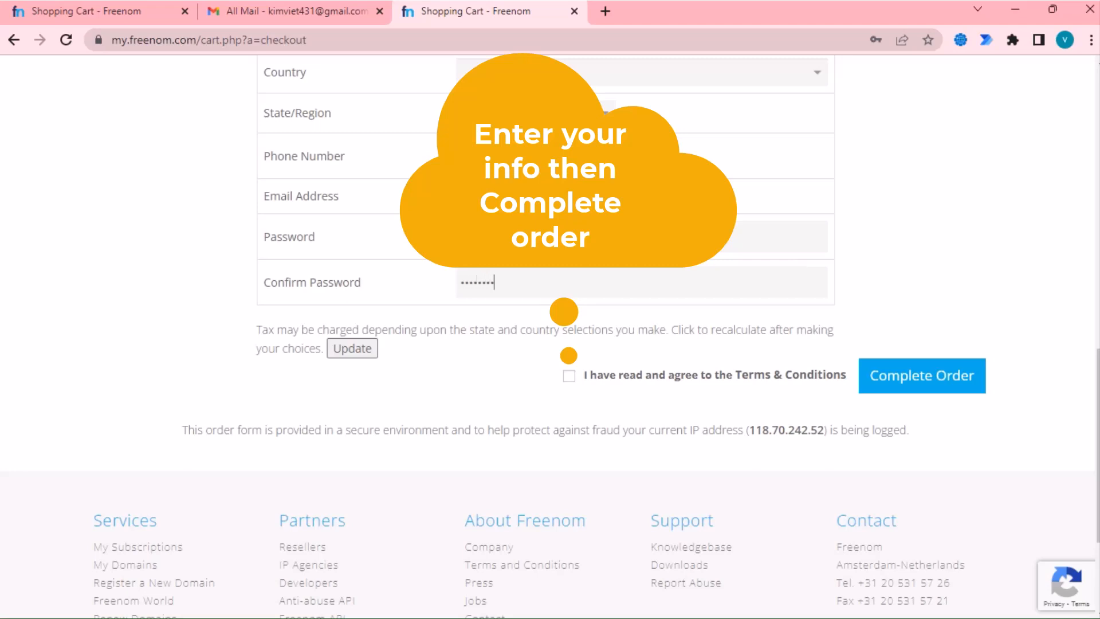
click(569, 376)
click(885, 377)
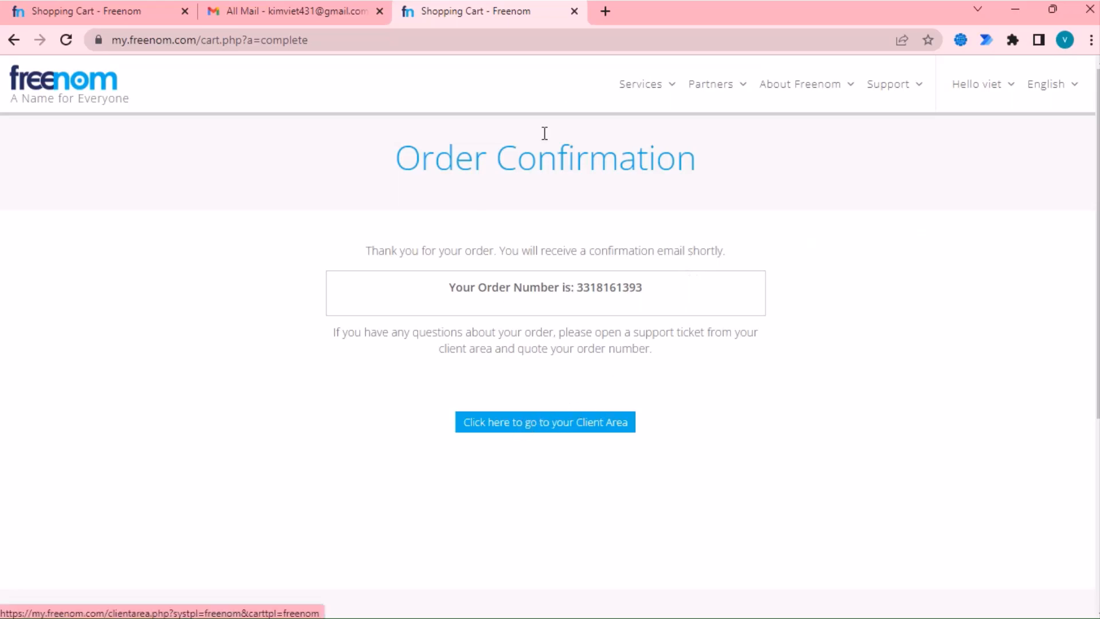
- Close the confirmation tab and open vietkimads.ga's management page from My Domains
click(574, 11)
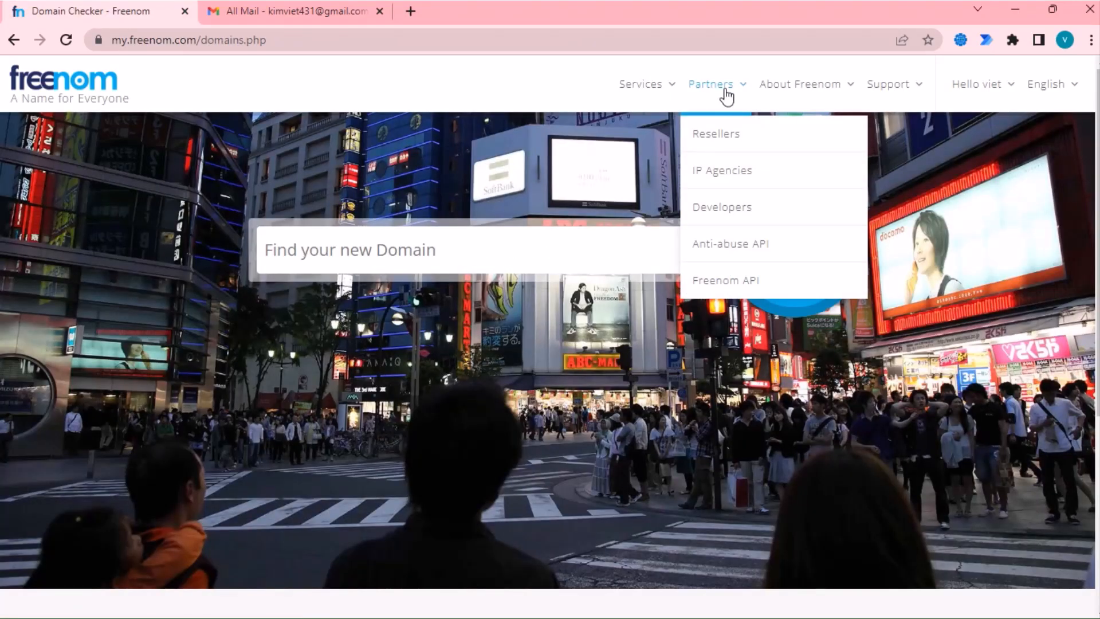
mouse_move(648, 93)
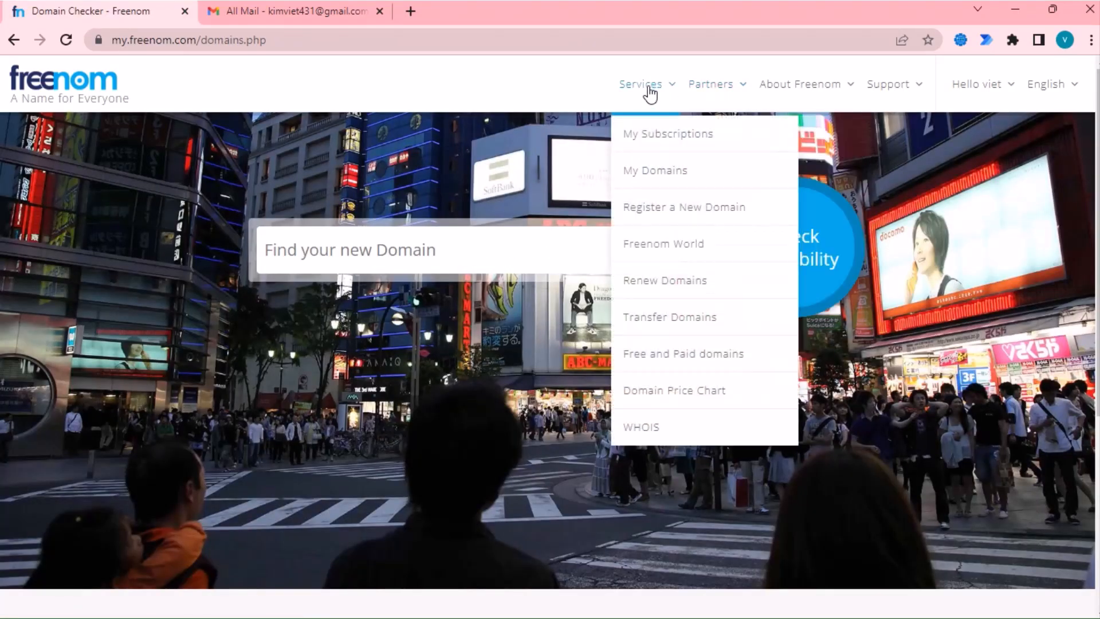
click(662, 171)
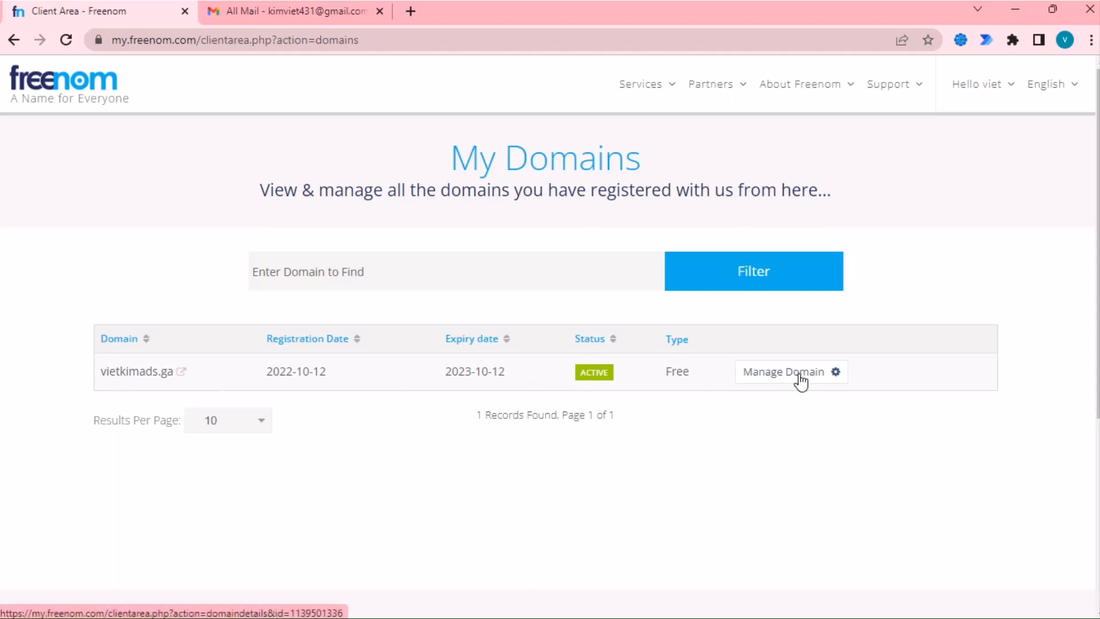
click(764, 378)
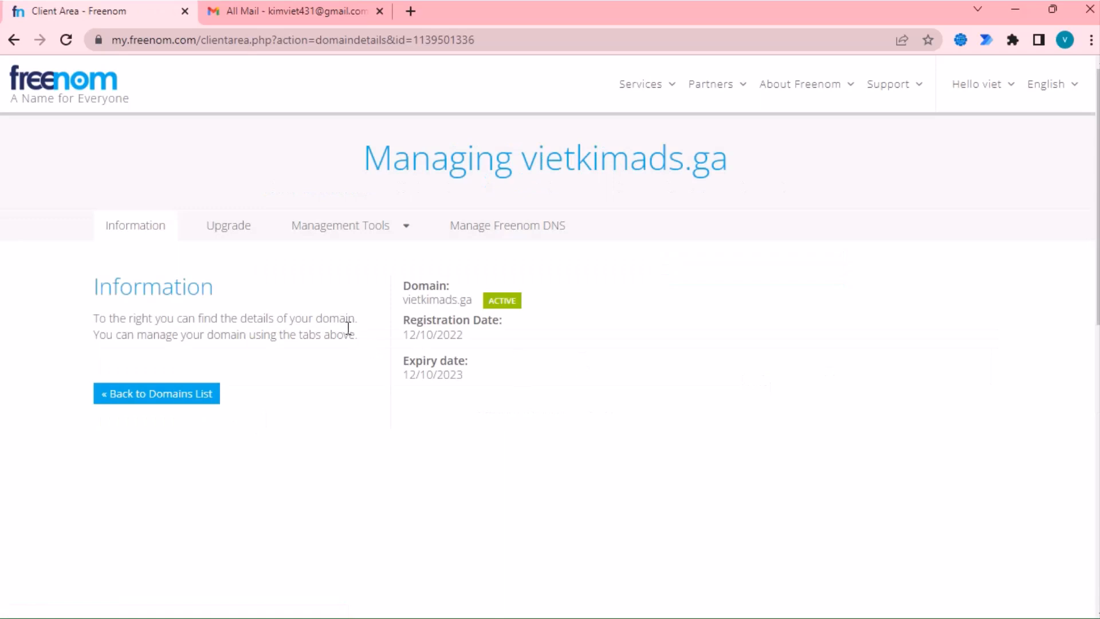
- Open Manage Freenom DNS for vietkimads.ga and view its empty Add Records form
click(372, 236)
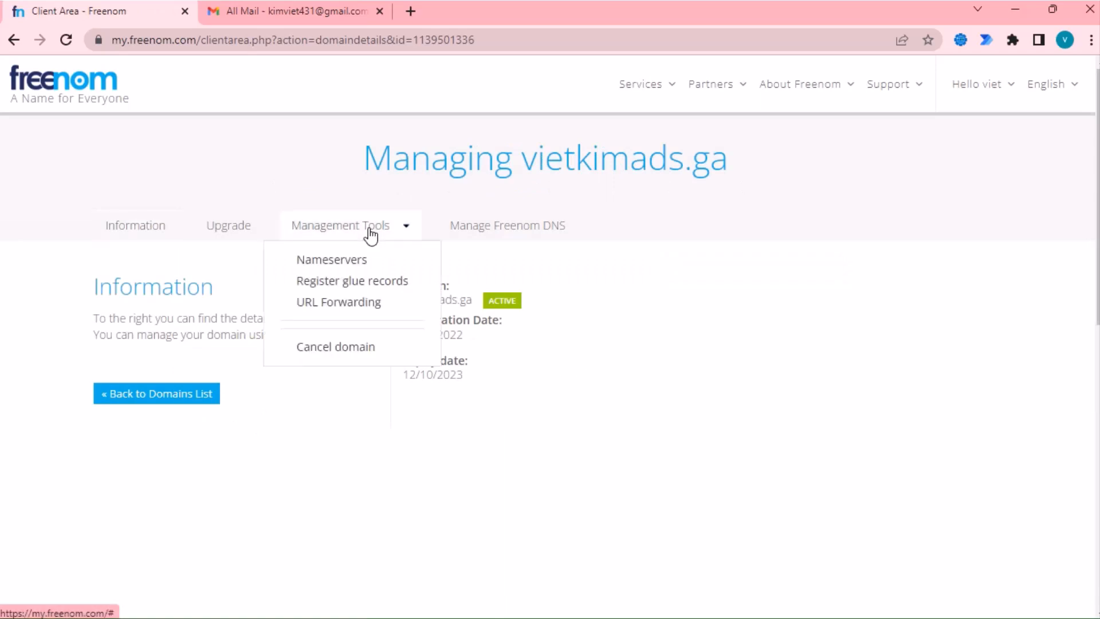
click(330, 265)
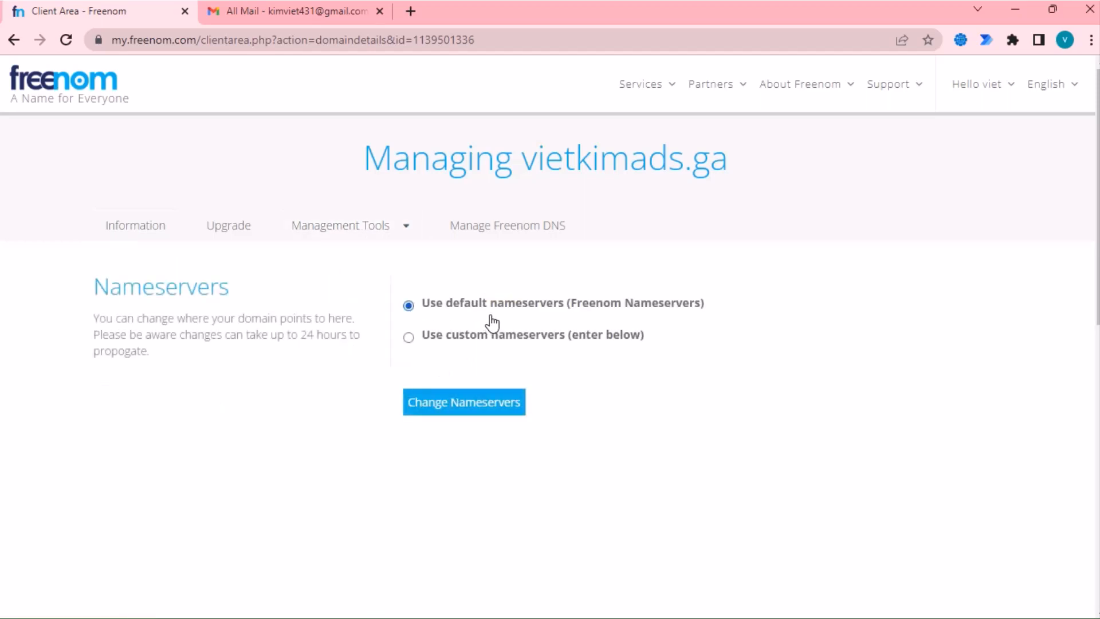
click(351, 231)
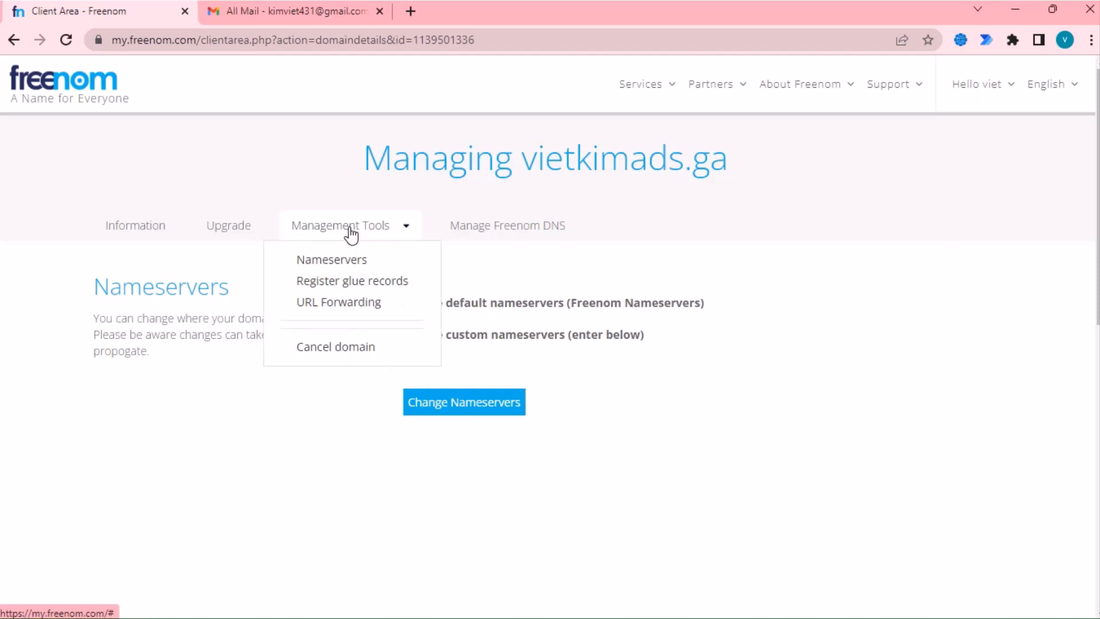
click(496, 229)
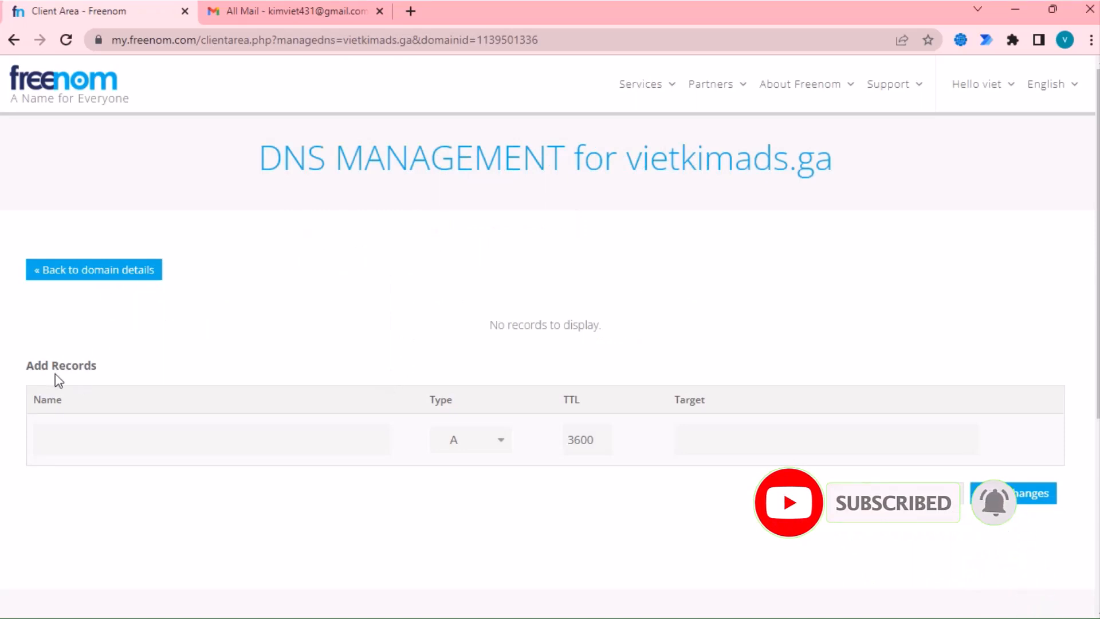
scroll(852, 418, down, 3)
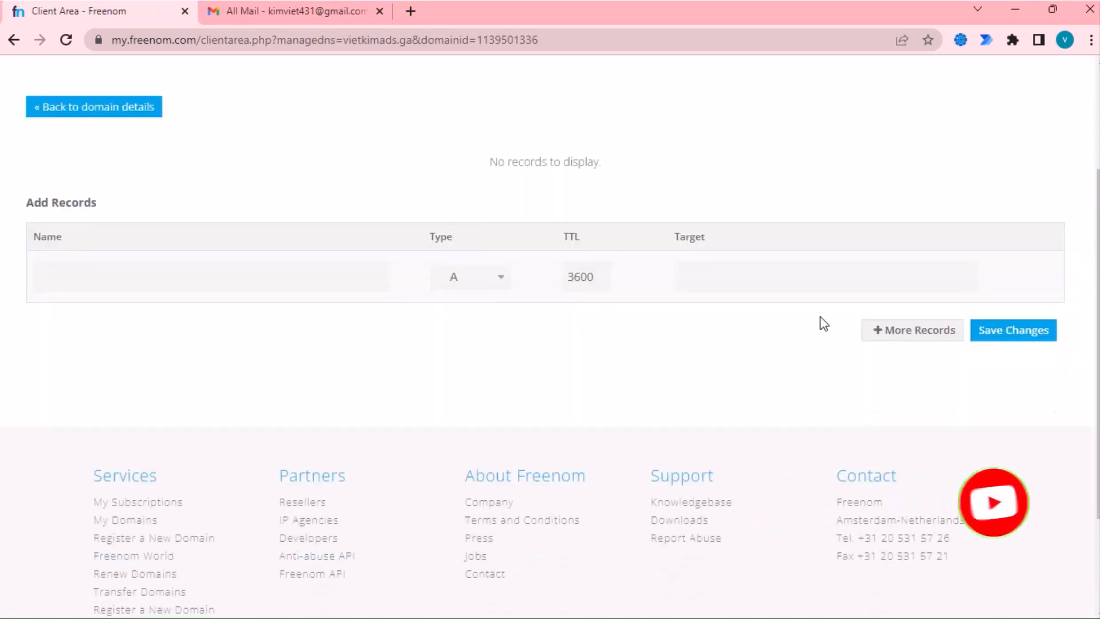
scroll(315, 330, up, 3)
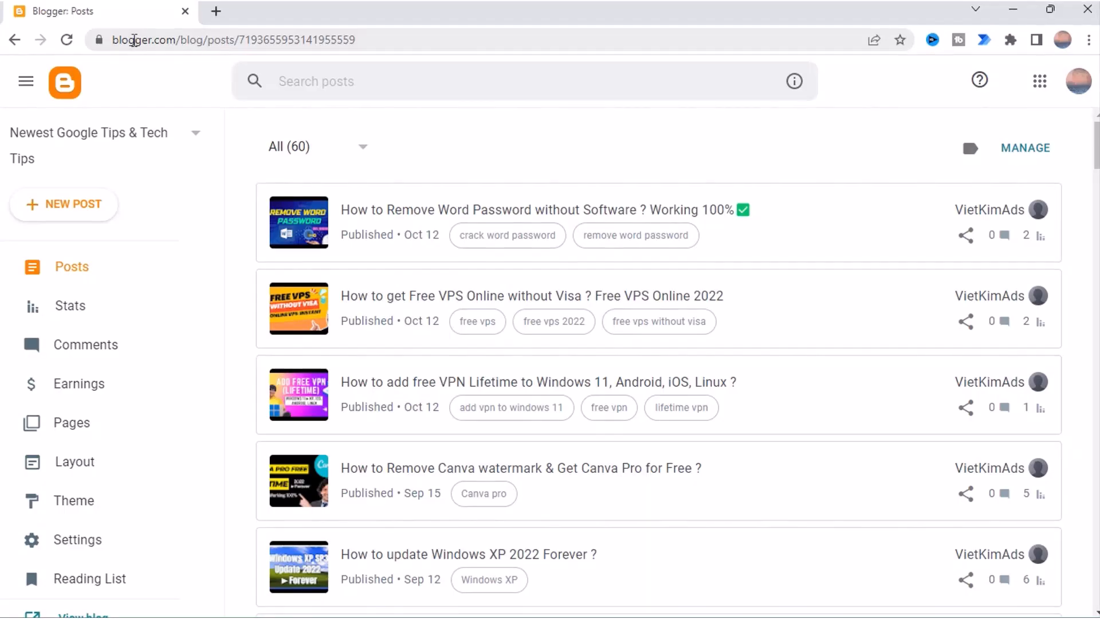
- Open the Custom domain setting in the Blogger blog's Settings
double_click(134, 40)
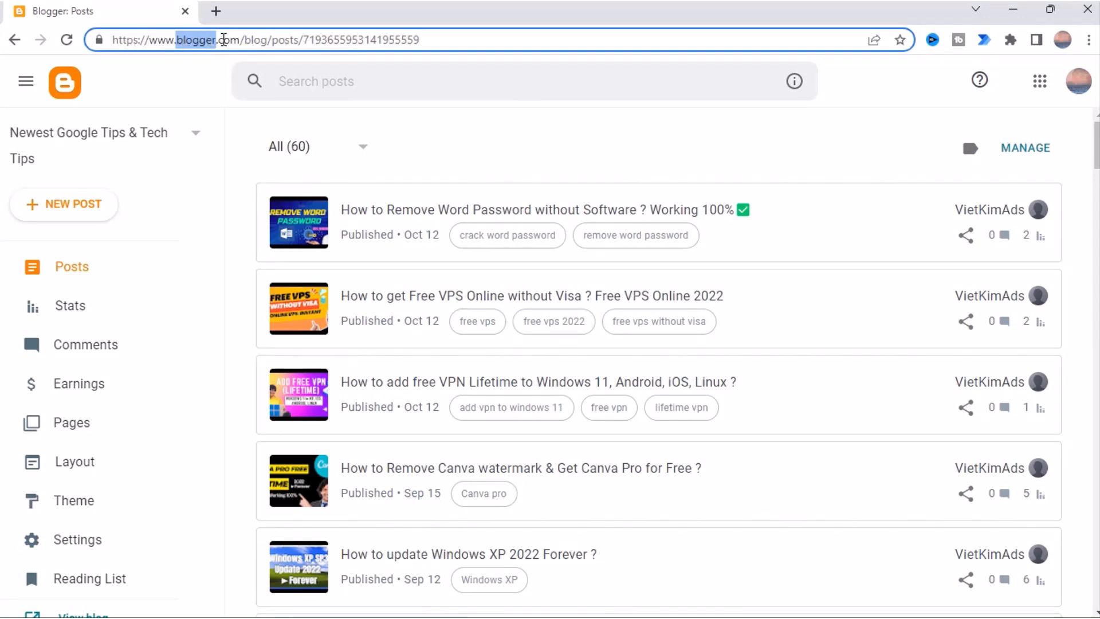
drag(238, 38, 241, 40)
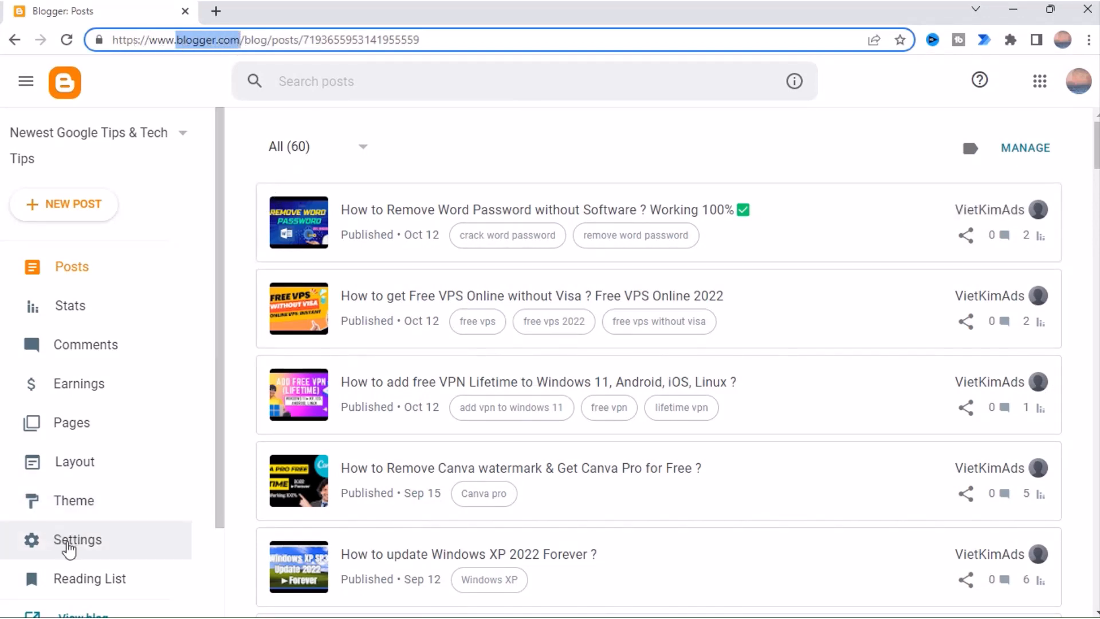
click(126, 541)
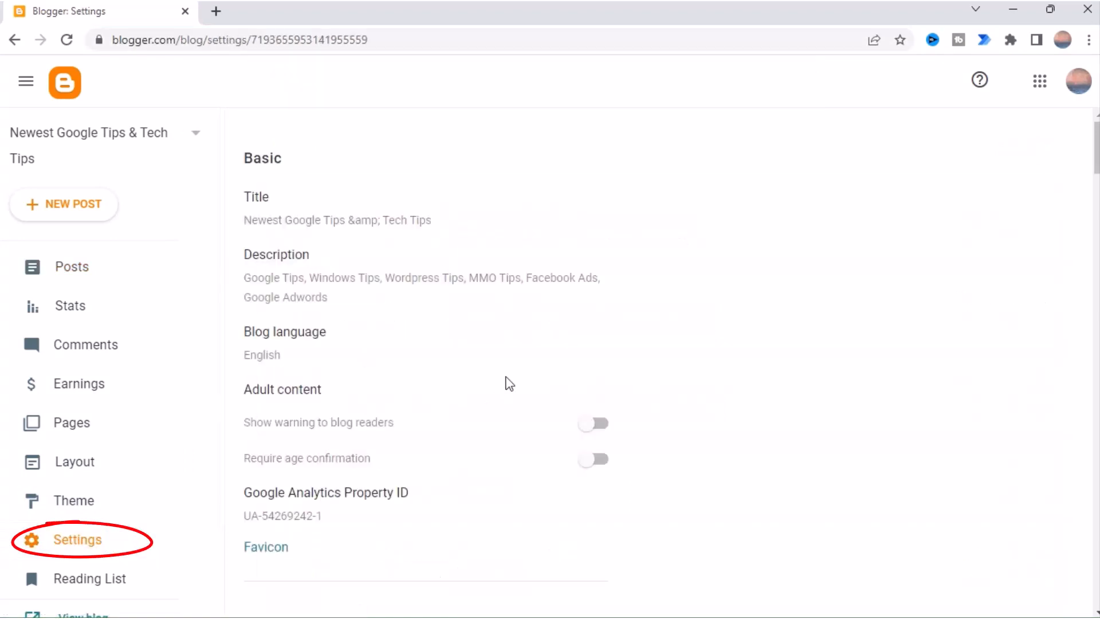
scroll(510, 384, down, 8)
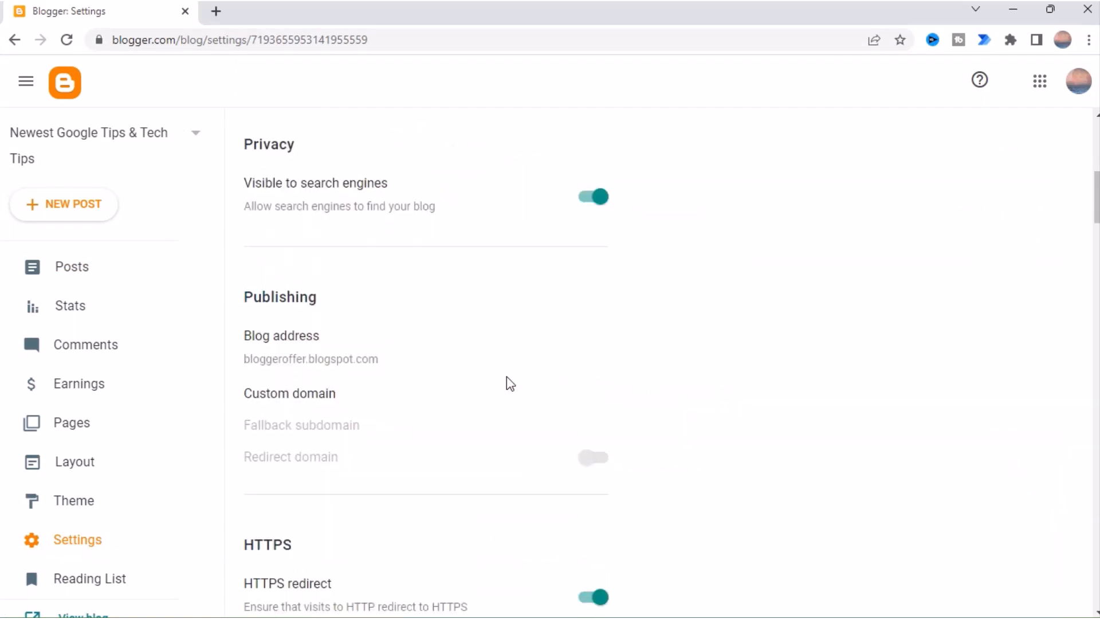
scroll(510, 383, down, 1)
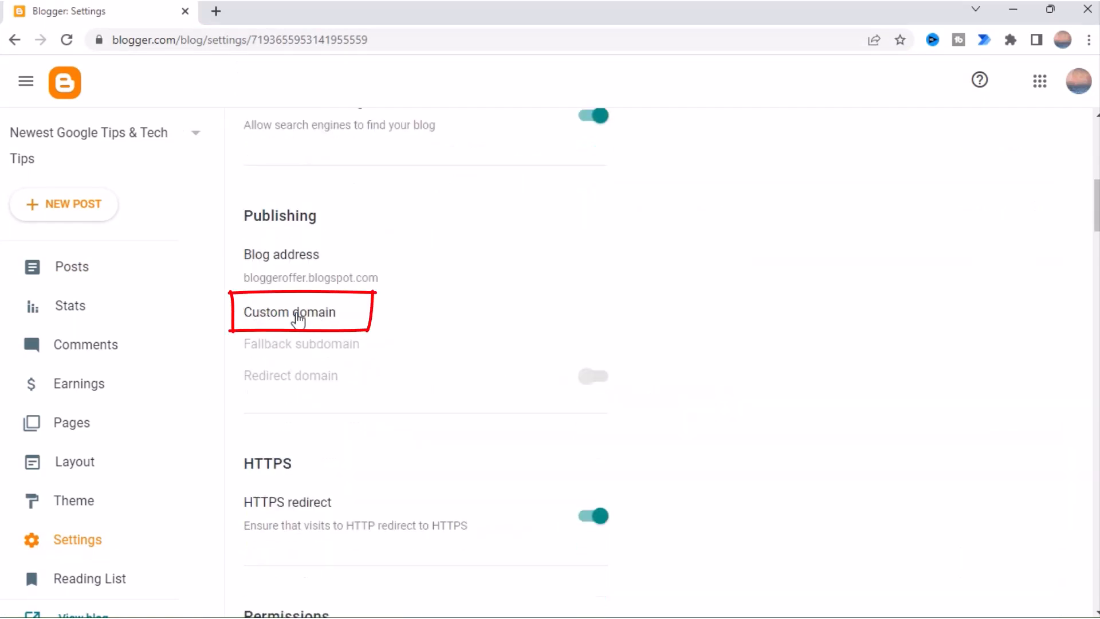
click(297, 320)
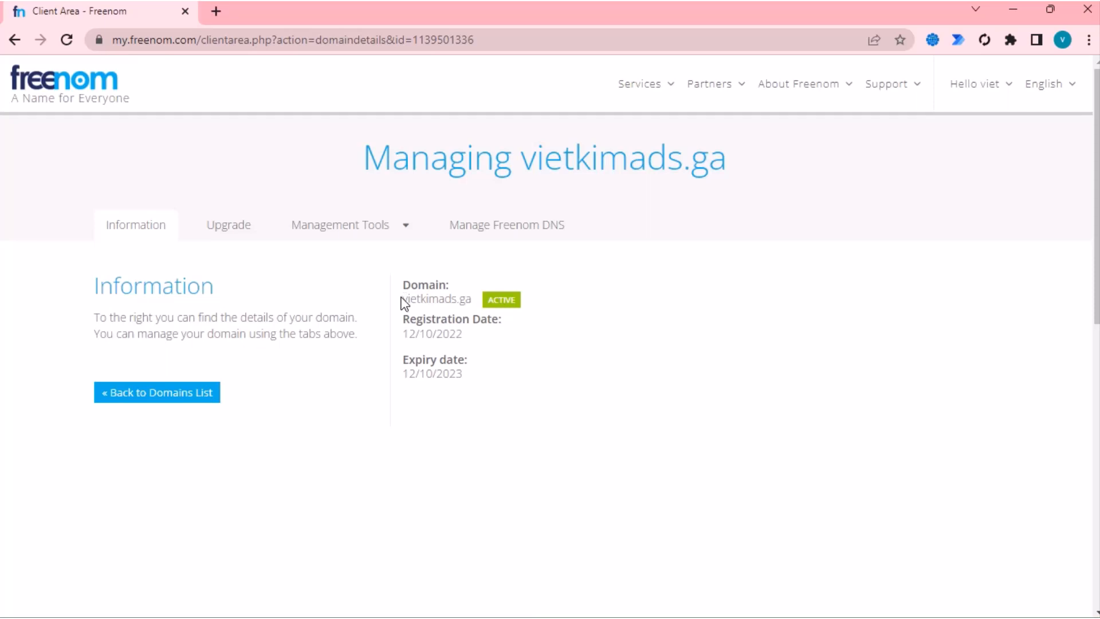
- Copy the domain name vietkimads.ga from the Freenom domain page
drag(403, 300, 478, 302)
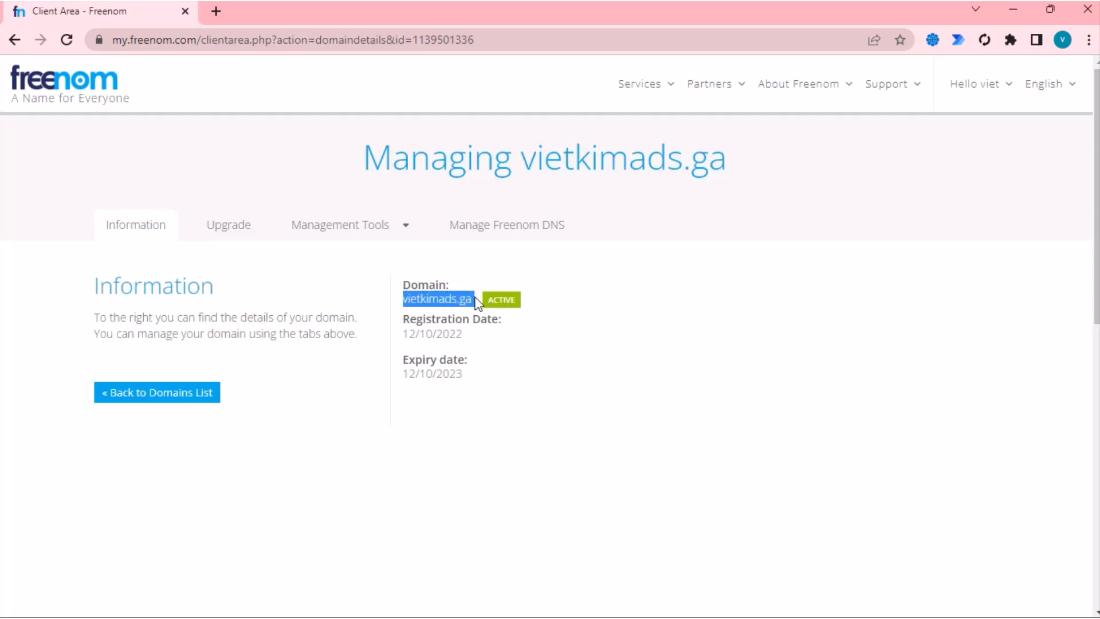
right_click(467, 298)
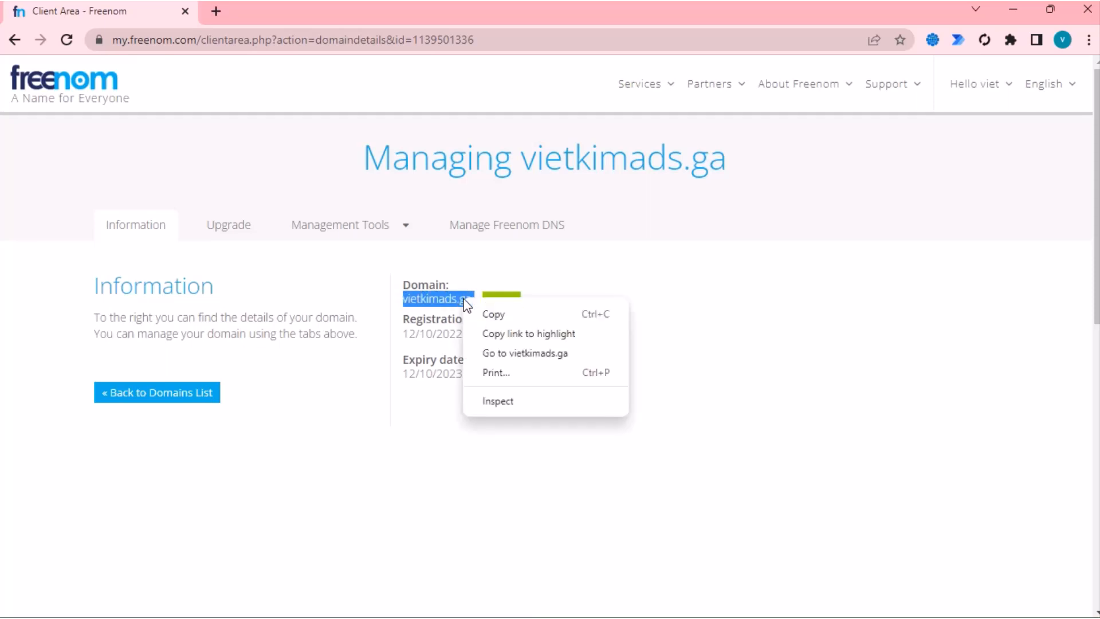
click(488, 311)
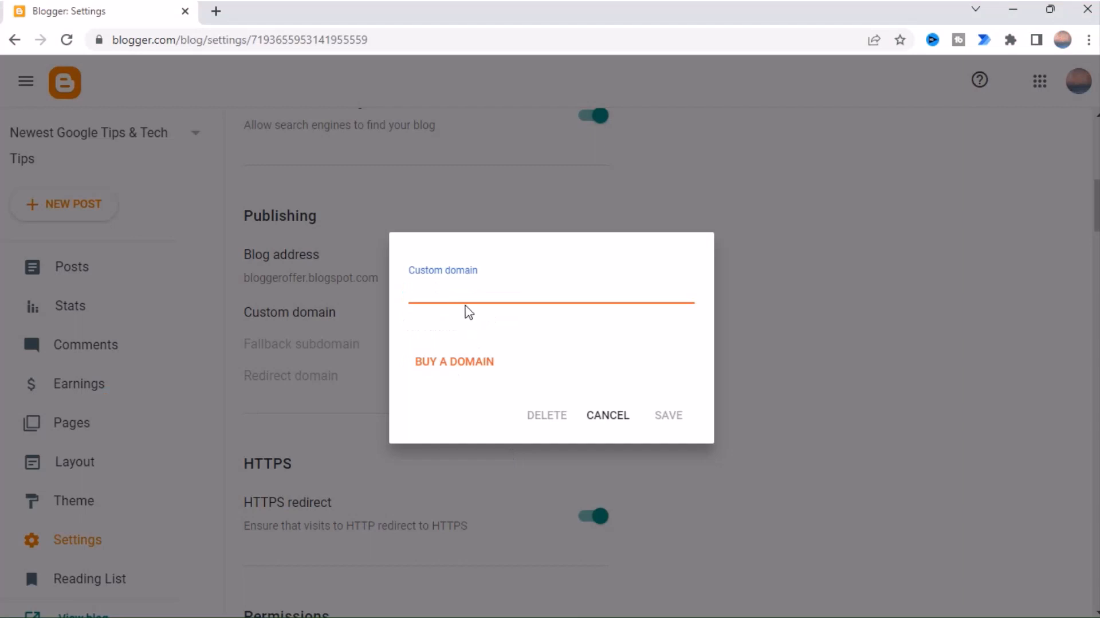
right_click(468, 289)
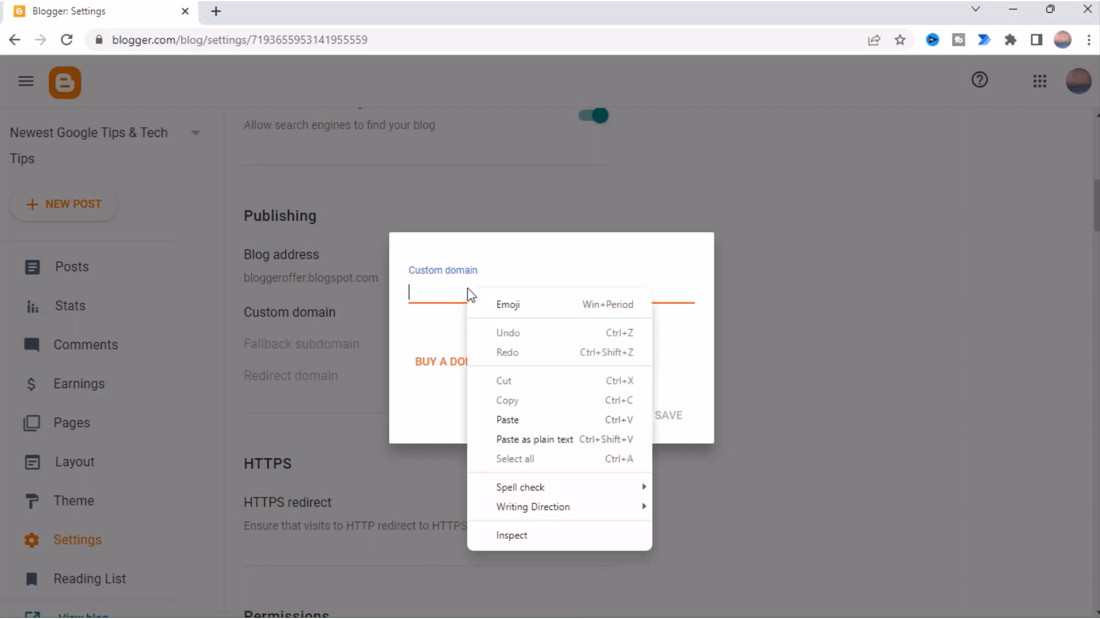
click(507, 419)
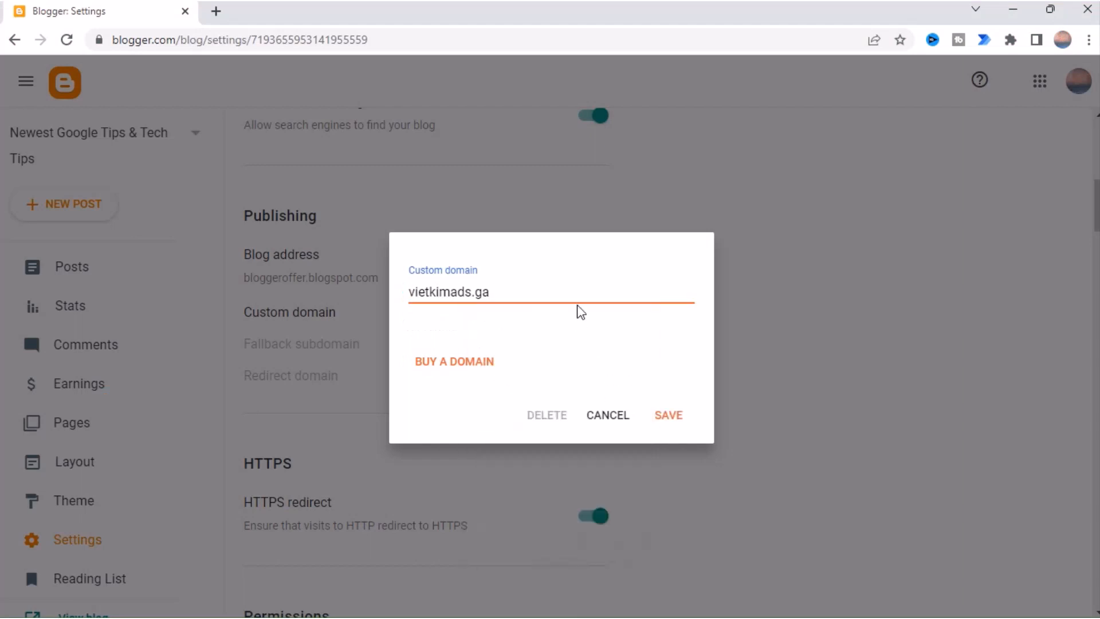
text(www.)
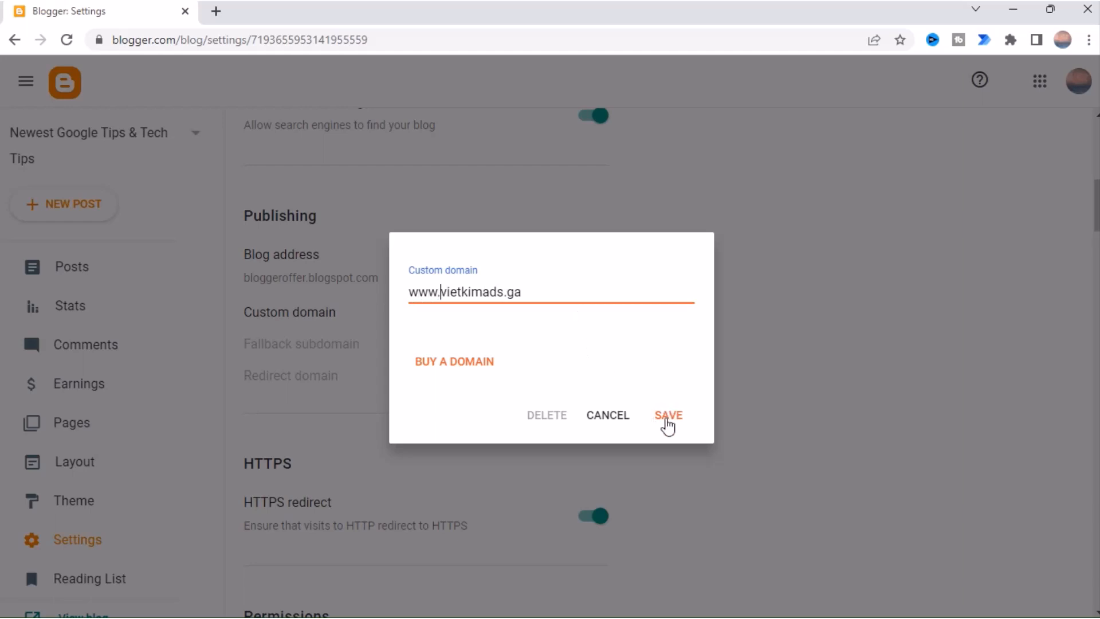
click(669, 418)
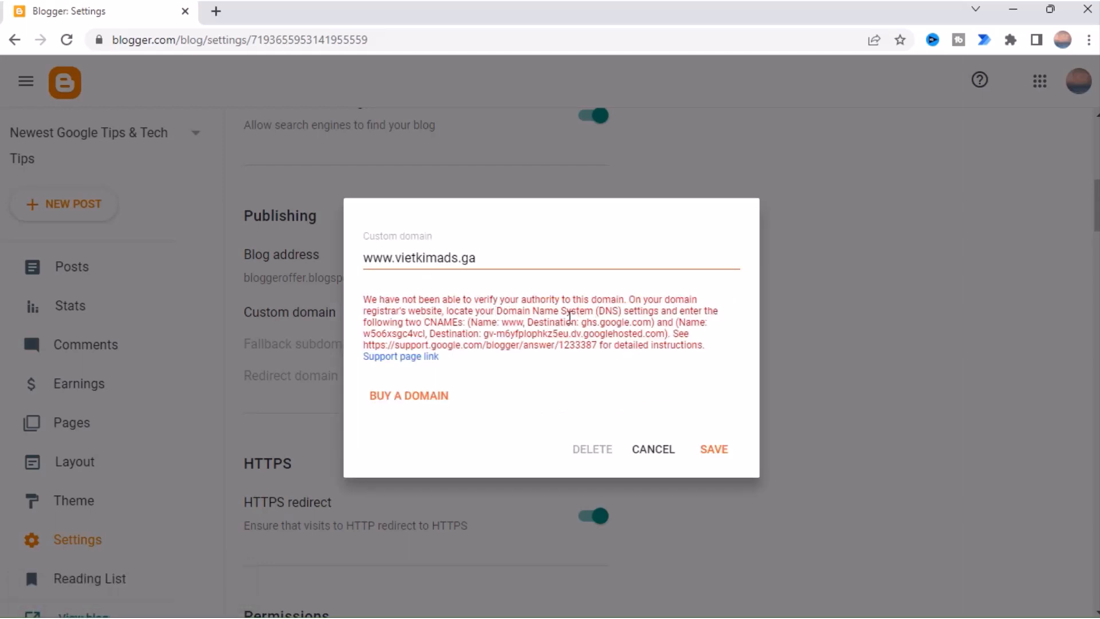
drag(497, 309, 599, 322)
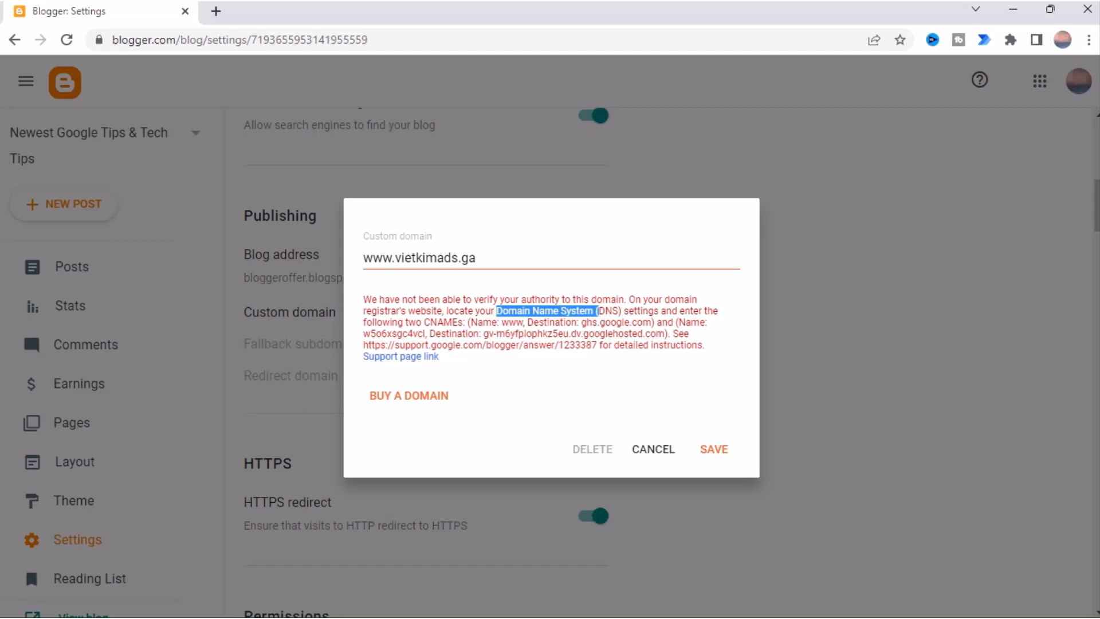
key(alt+Tab)
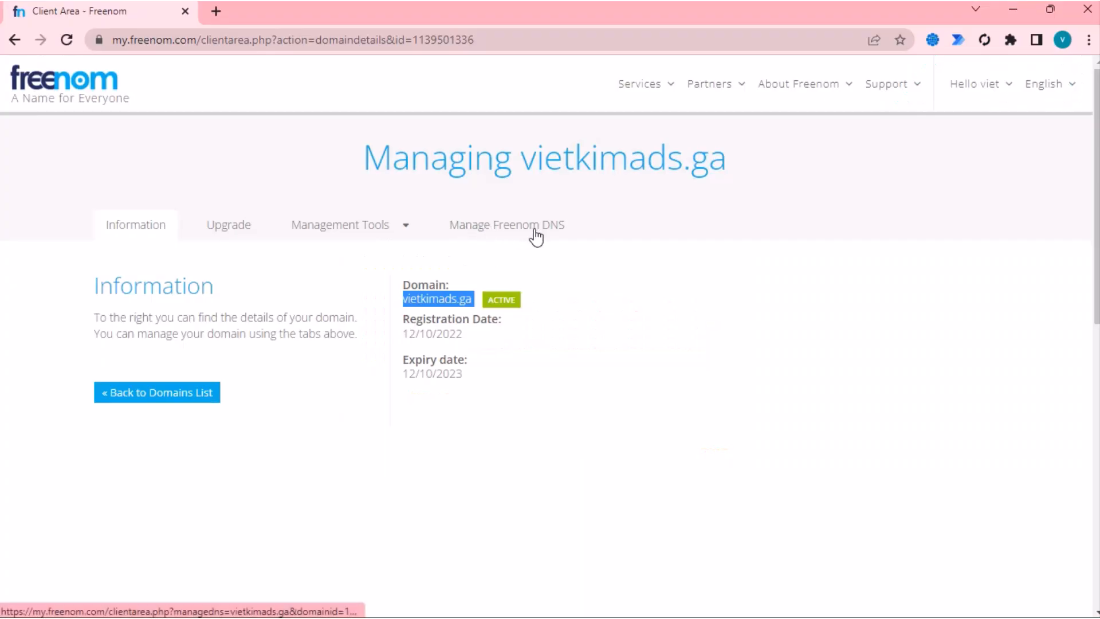
click(527, 230)
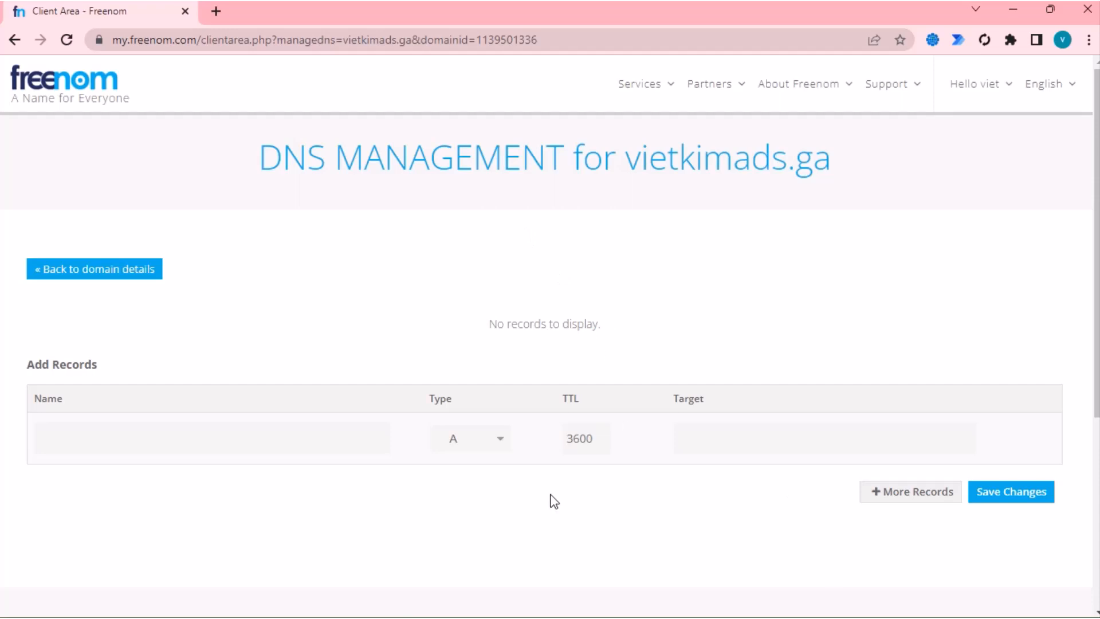
click(494, 443)
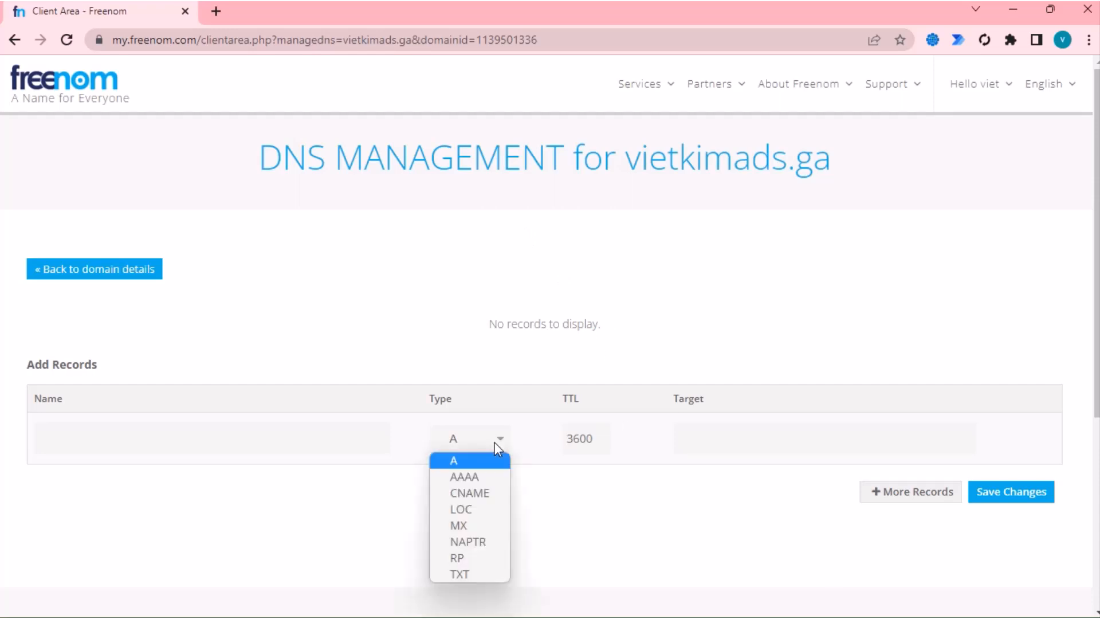
click(485, 490)
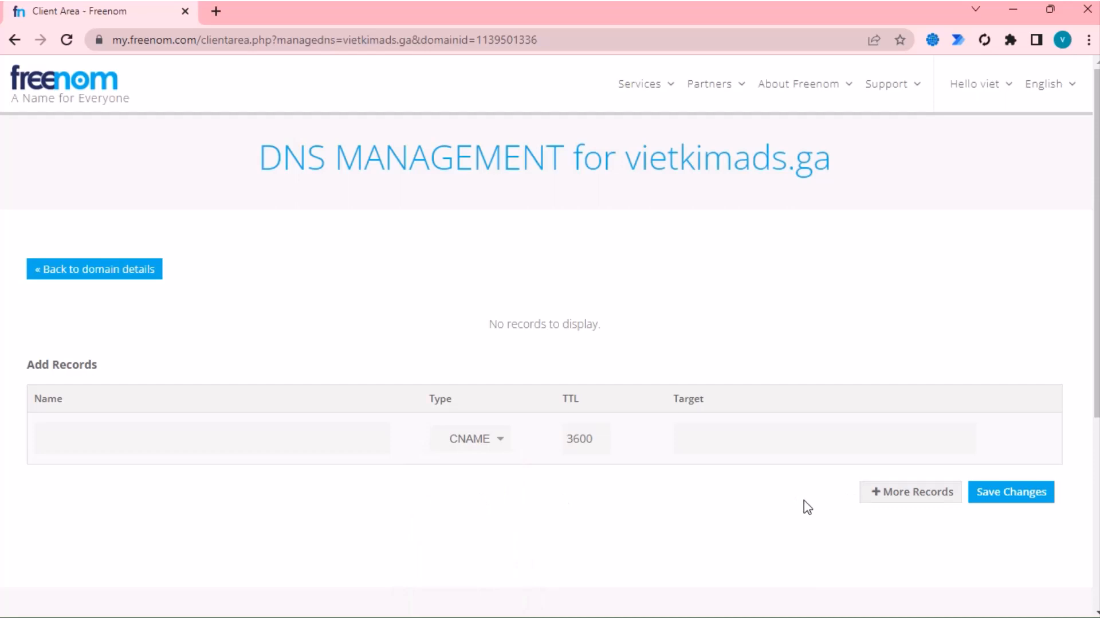
click(885, 493)
click(487, 494)
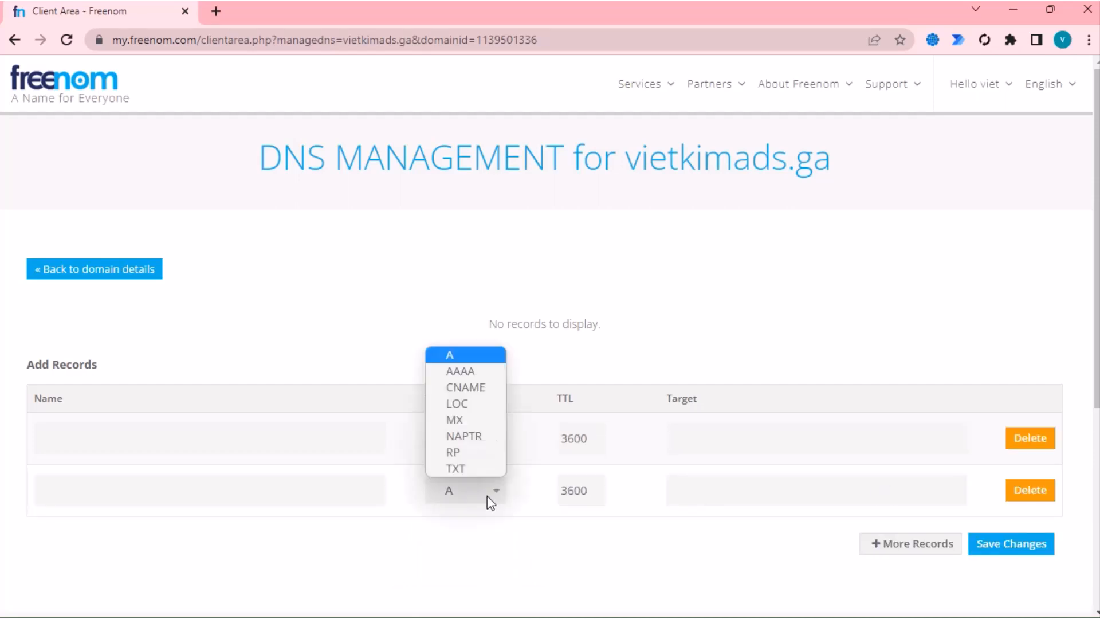
click(471, 385)
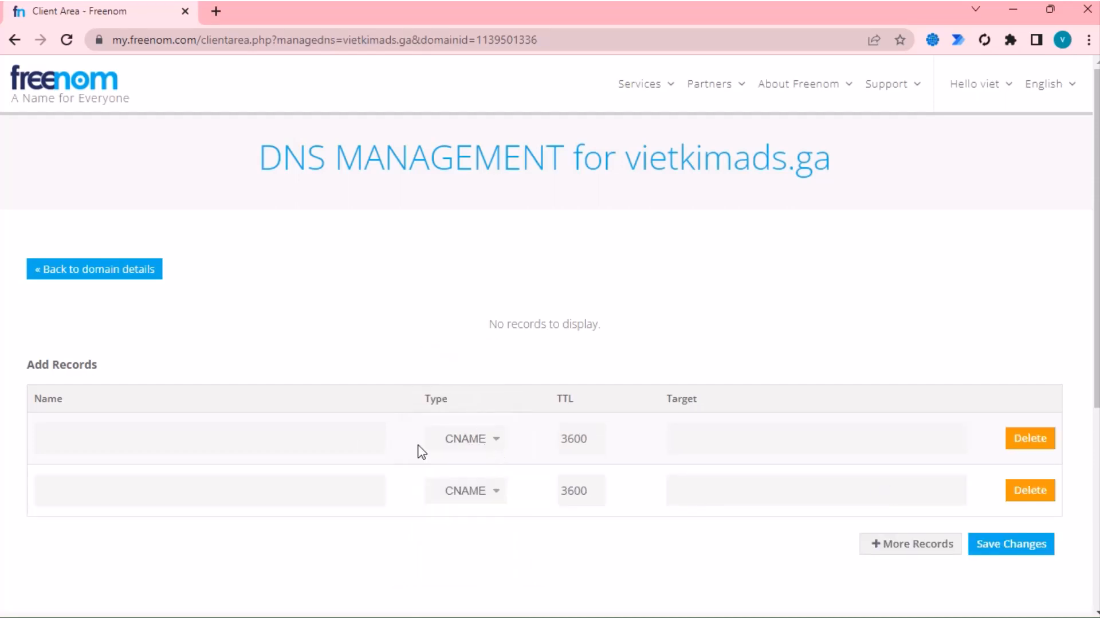
click(314, 439)
click(140, 480)
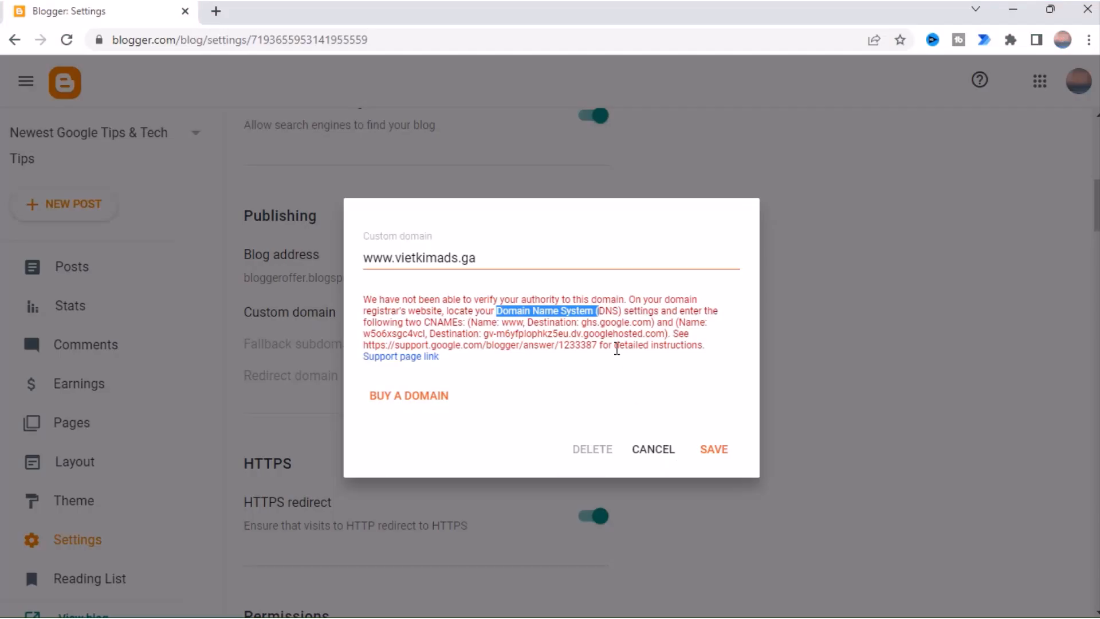
- Copy ghs.google.com from Blogger's instructions into the www record's target in Freenom
double_click(506, 324)
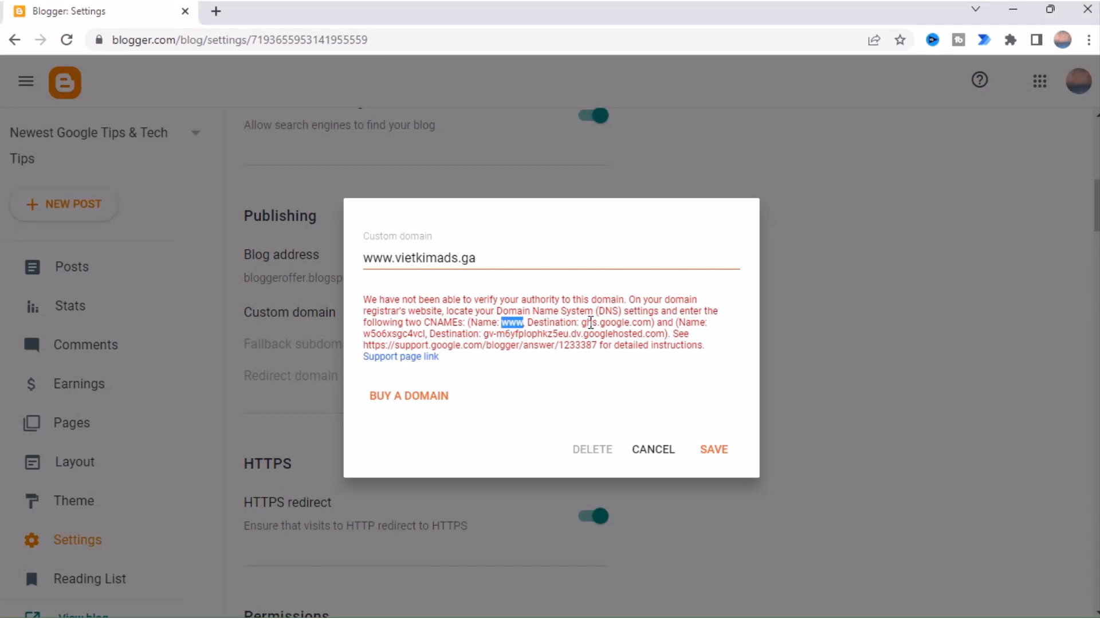
drag(583, 322, 650, 319)
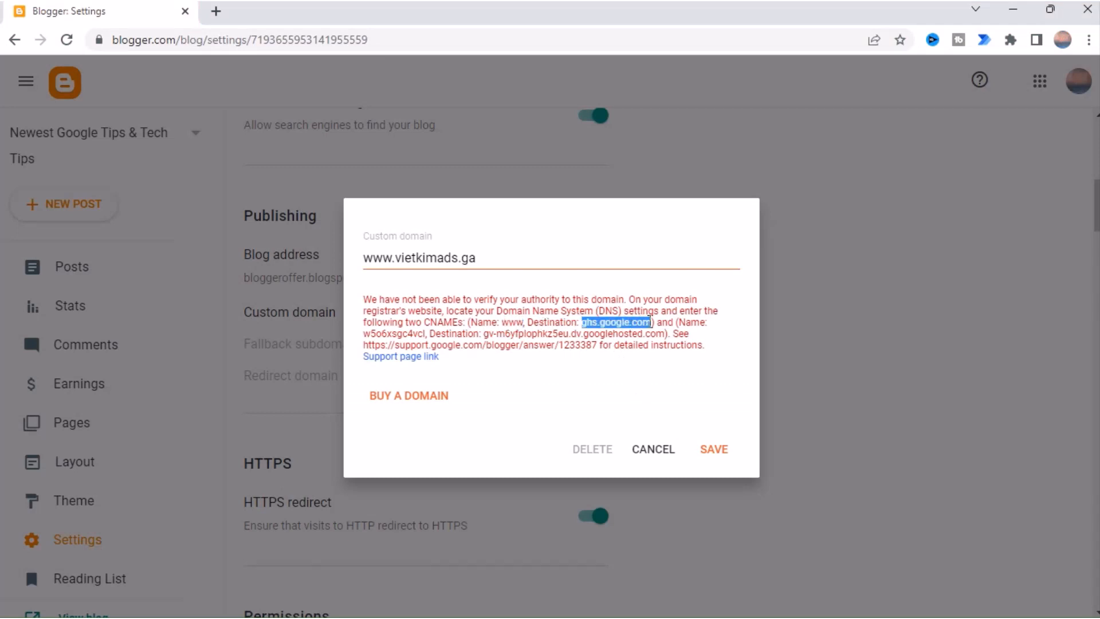
right_click(630, 315)
click(652, 336)
key(alt+Tab)
click(716, 431)
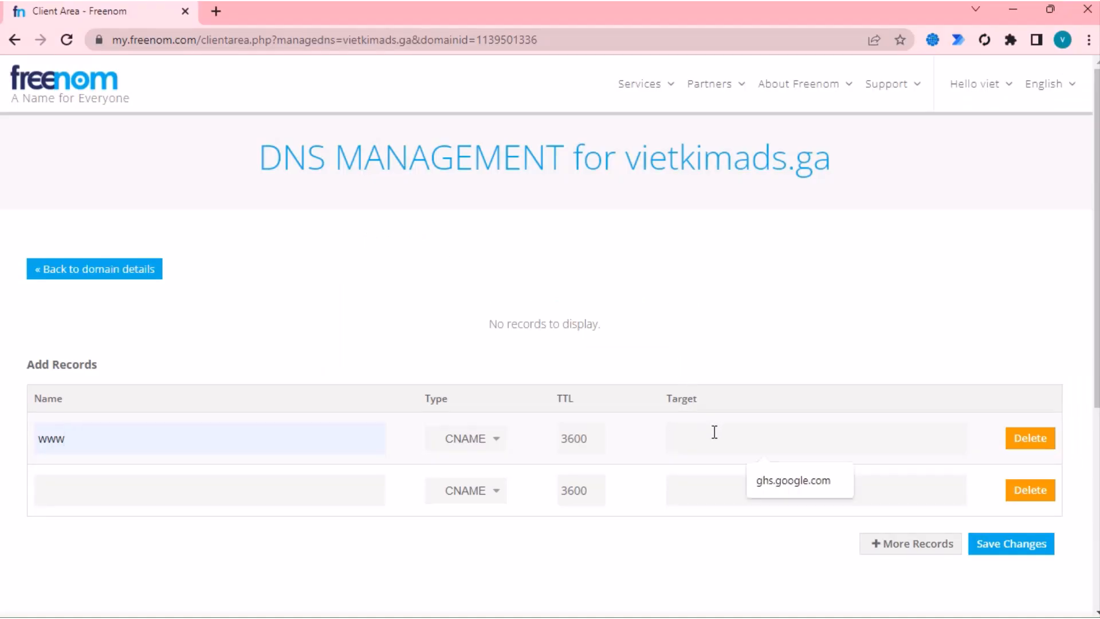
right_click(715, 432)
click(763, 302)
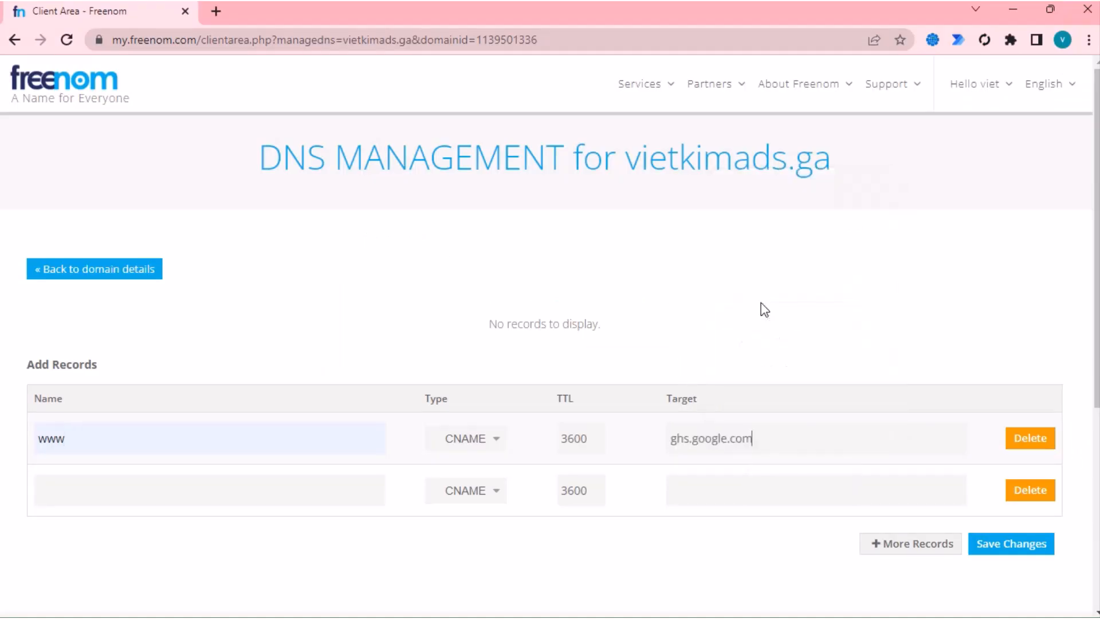
- Copy the name w5o6xsgc4vcl from Blogger into the second CNAME record's name
key(alt+Tab)
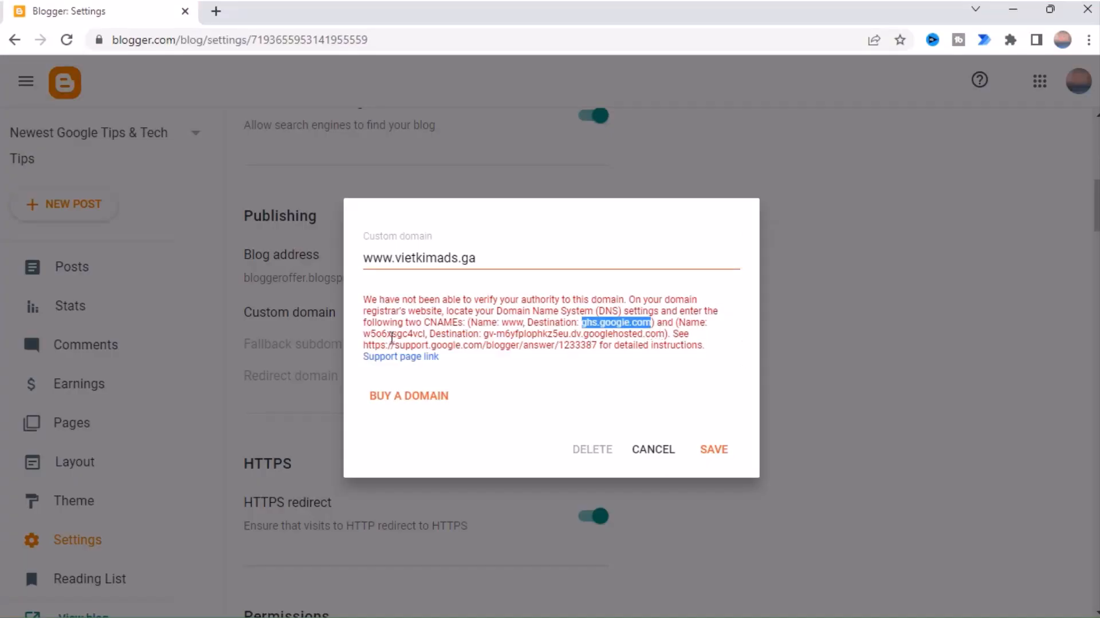
double_click(380, 334)
right_click(382, 336)
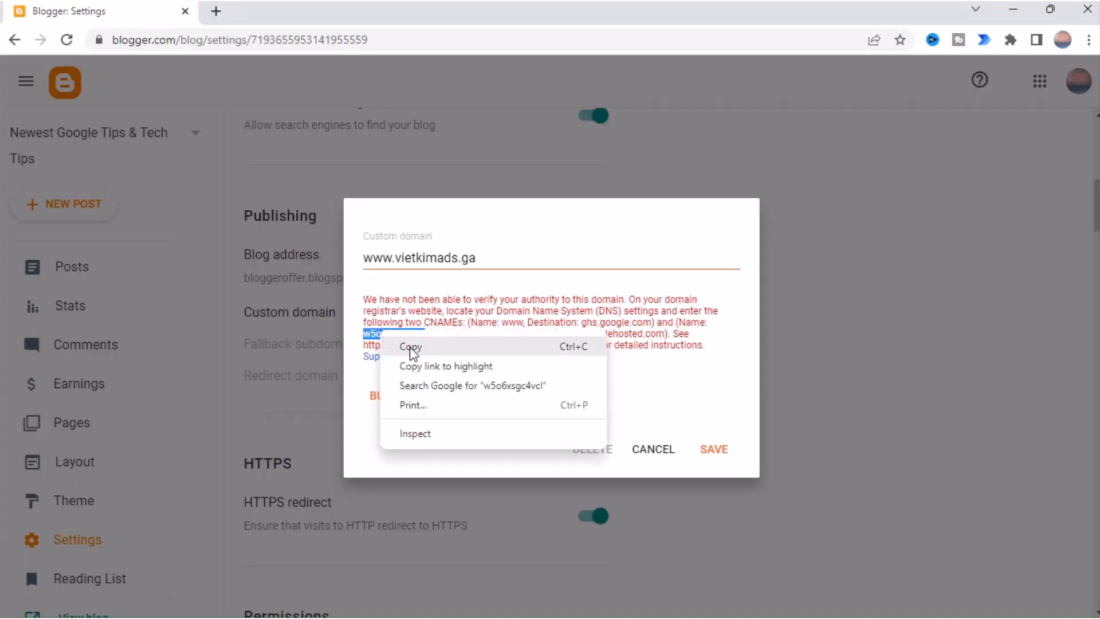
click(405, 346)
key(alt+Tab)
click(193, 482)
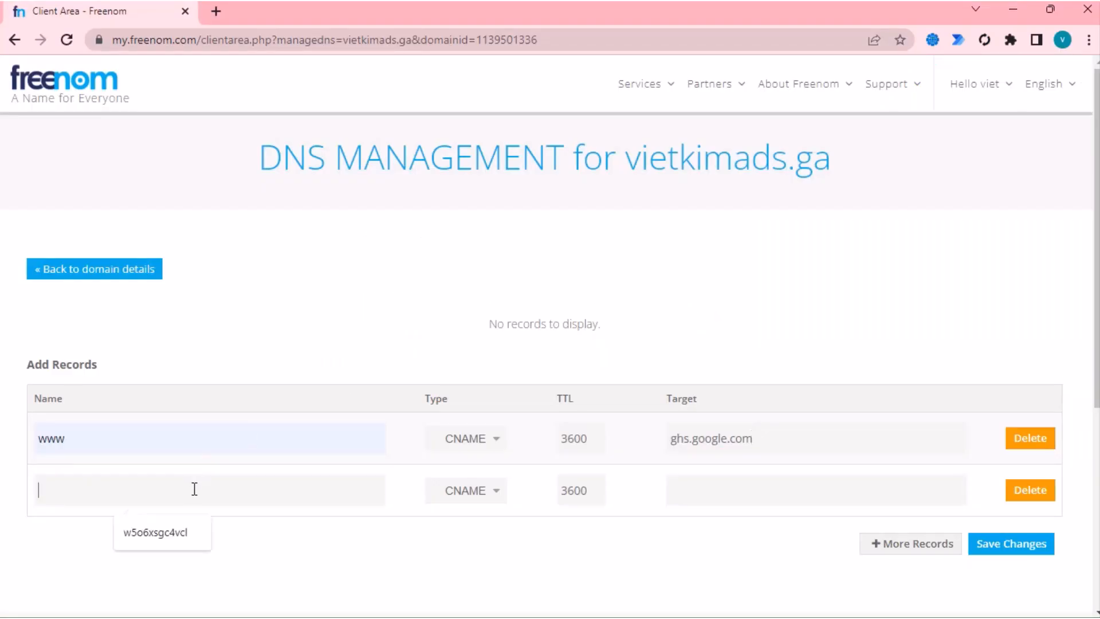
right_click(194, 488)
click(278, 364)
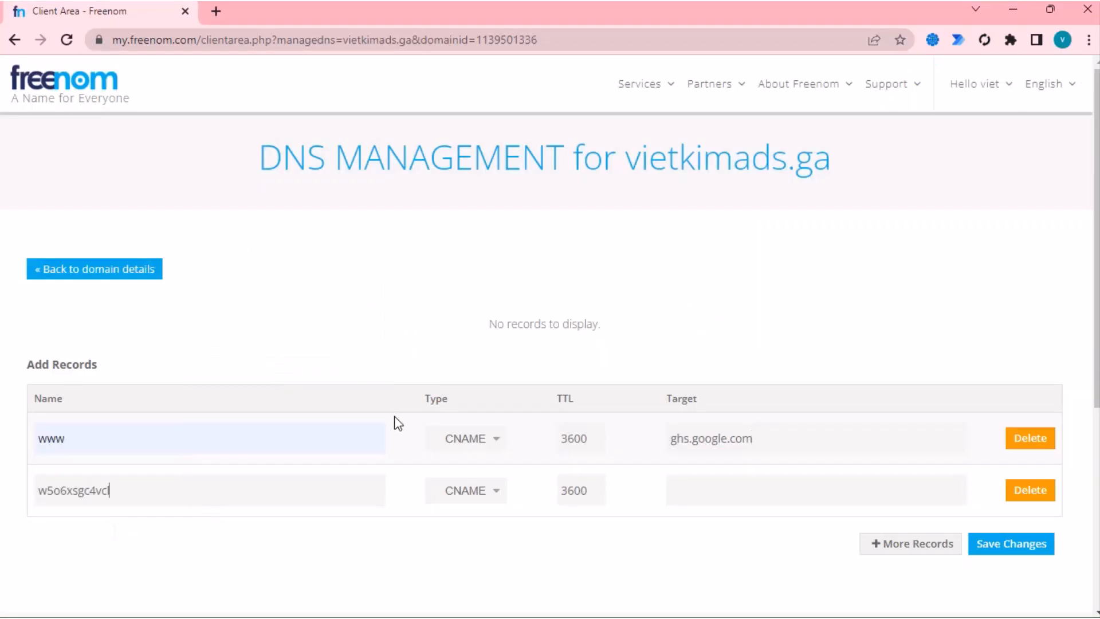
- Paste the gv-m6yfplophkz5eu.dv.googlehosted.com destination as the second target and save both records
key(alt+Tab)
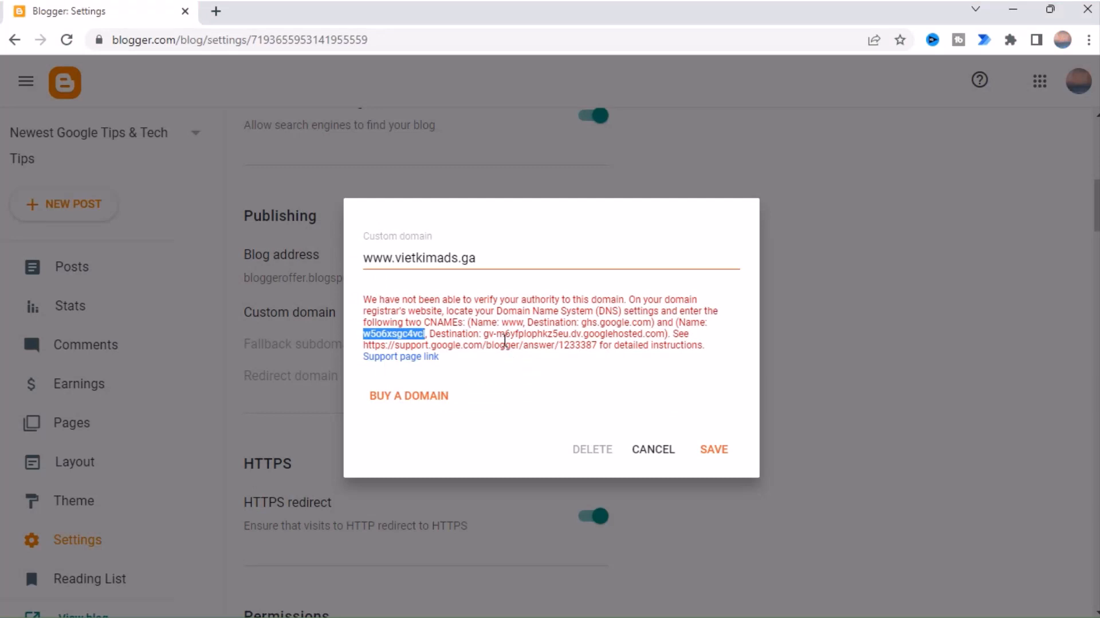
double_click(489, 333)
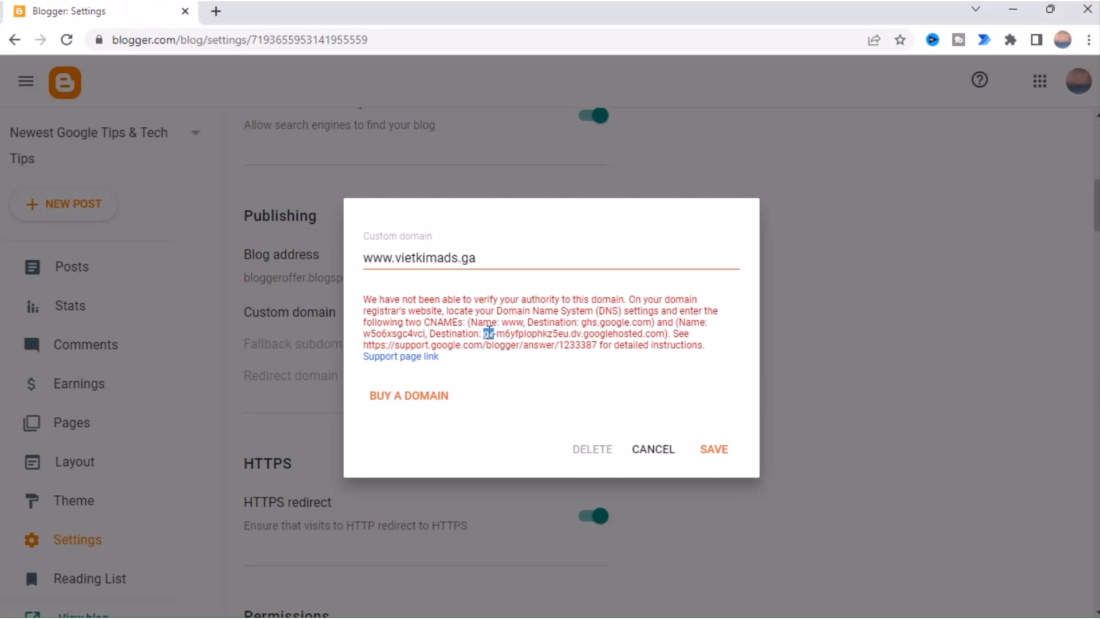
shift+click(662, 332)
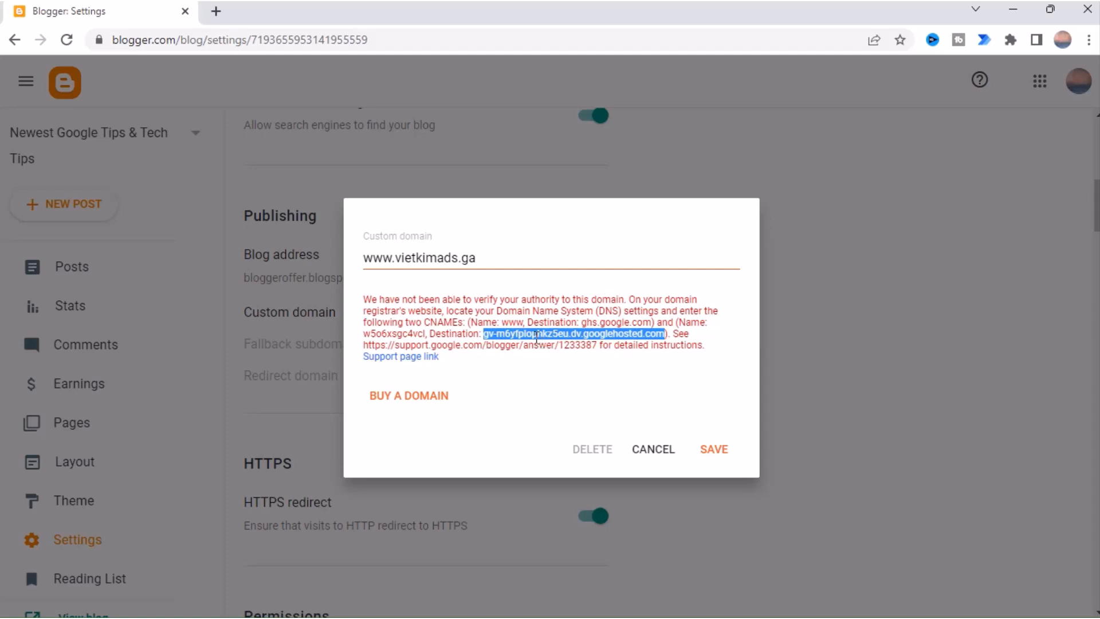
right_click(533, 336)
click(552, 349)
key(alt+Tab)
click(715, 491)
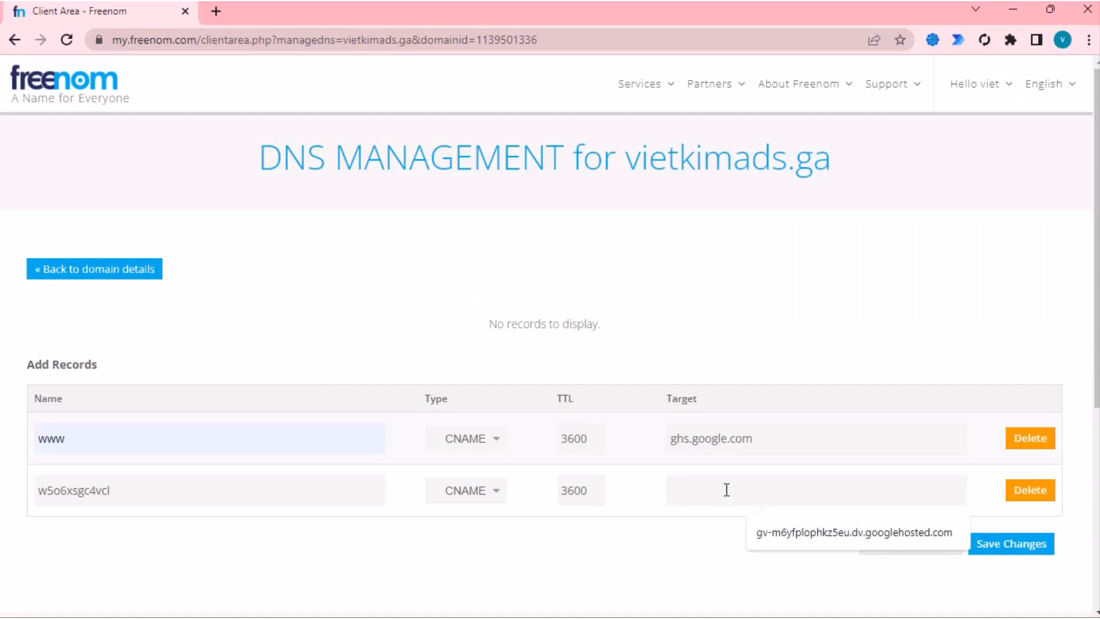
right_click(727, 490)
click(786, 358)
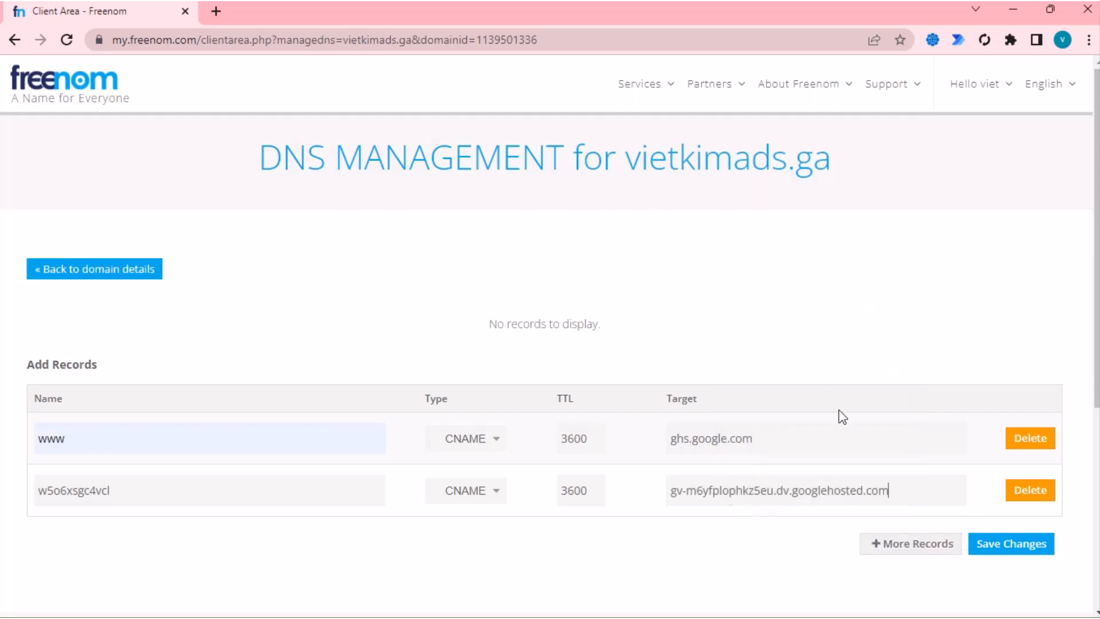
click(1013, 548)
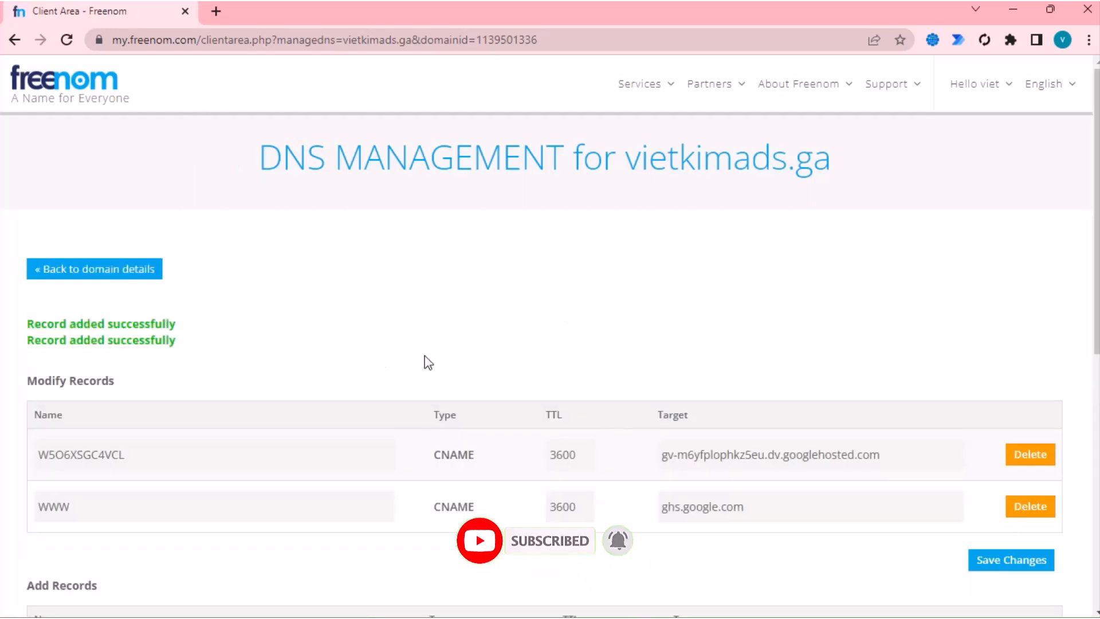
- Scroll the Freenom DNS page to confirm both CNAME records were added
scroll(432, 347, down, 3)
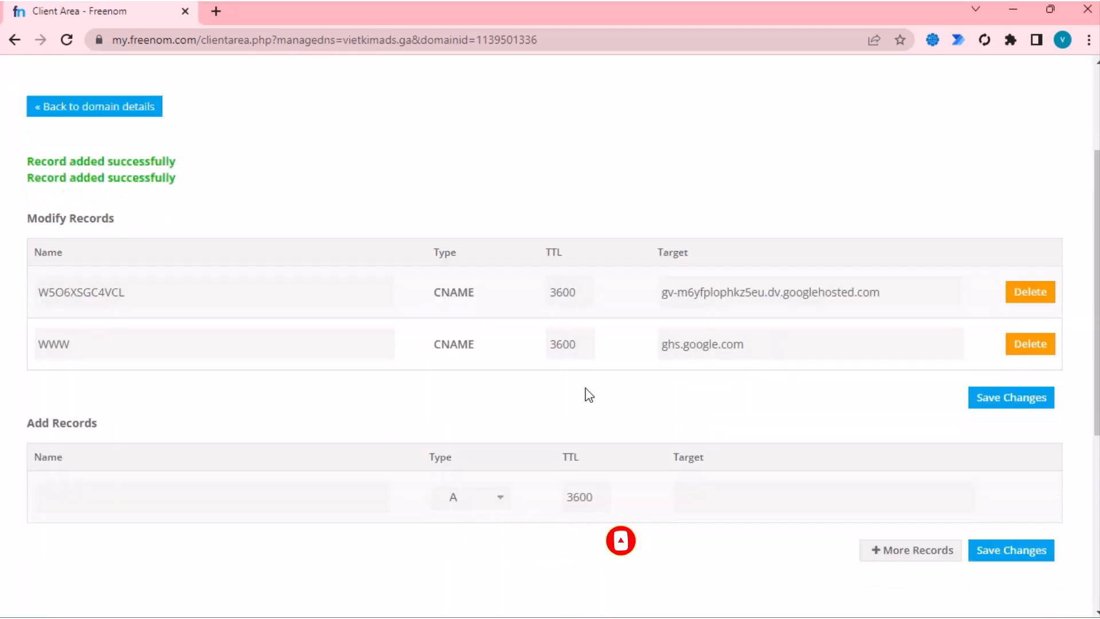
scroll(586, 390, up, 3)
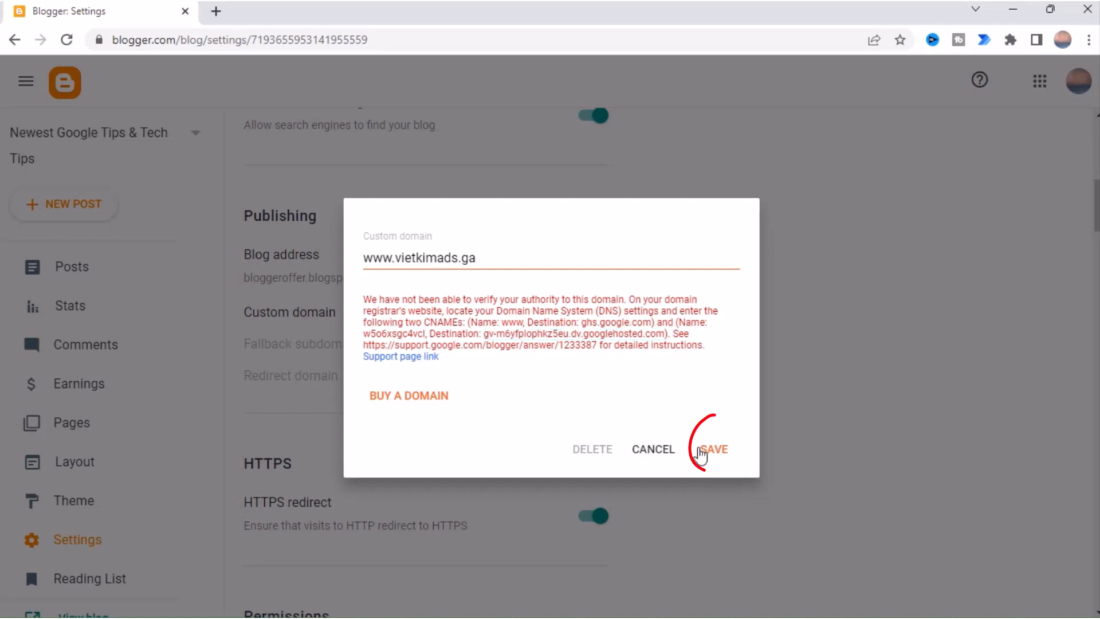
click(716, 450)
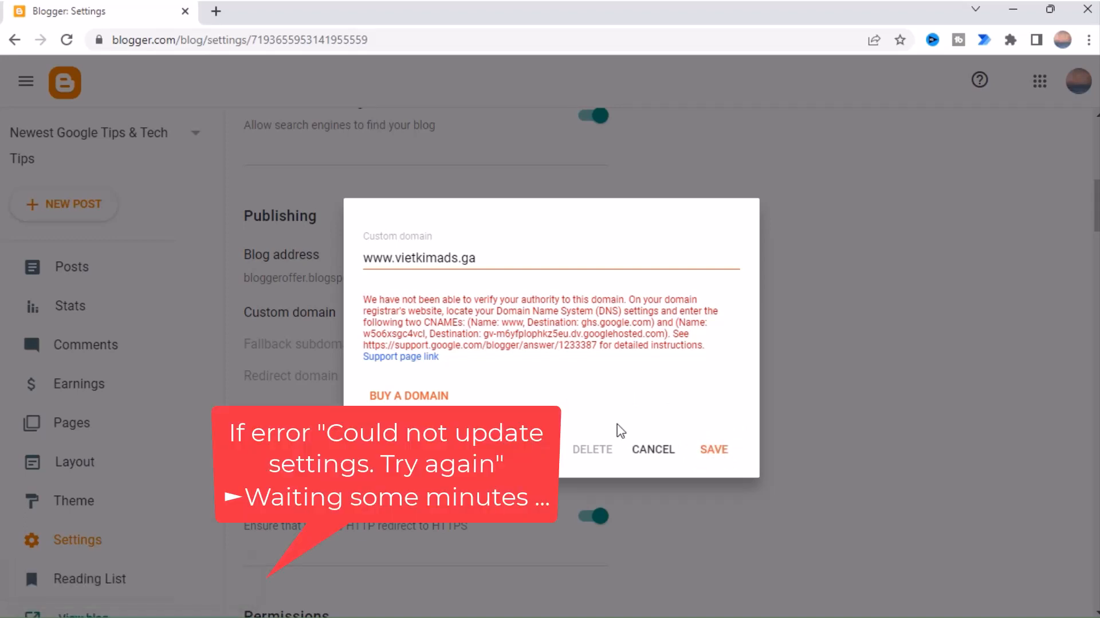
click(713, 451)
click(714, 449)
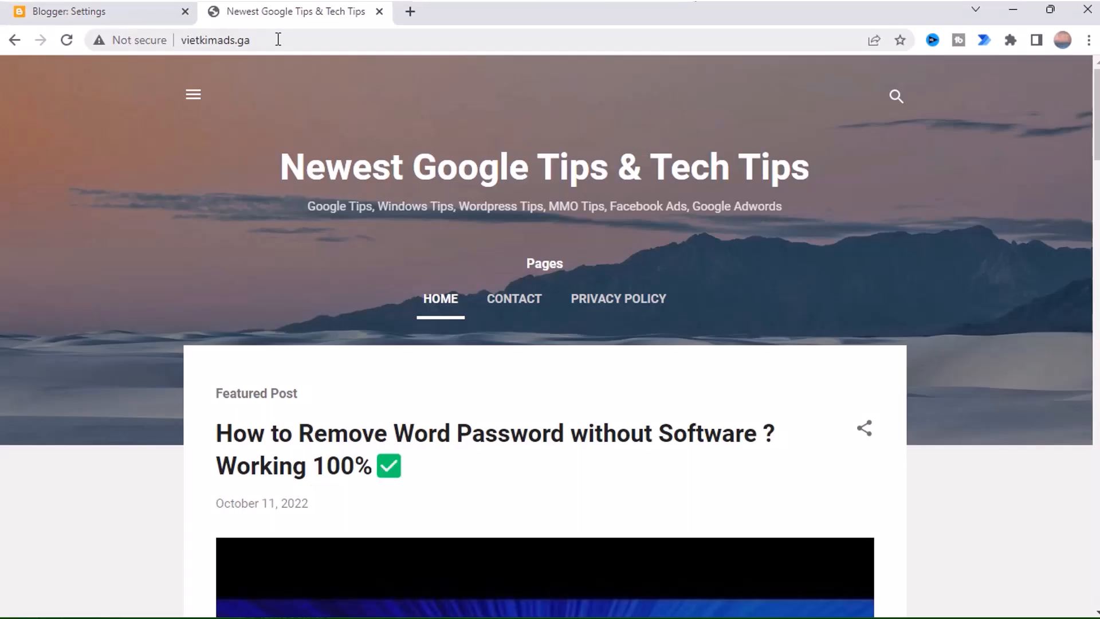
- Check the blog at vietkimads.ga by viewing its address and scrolling through the page
click(292, 37)
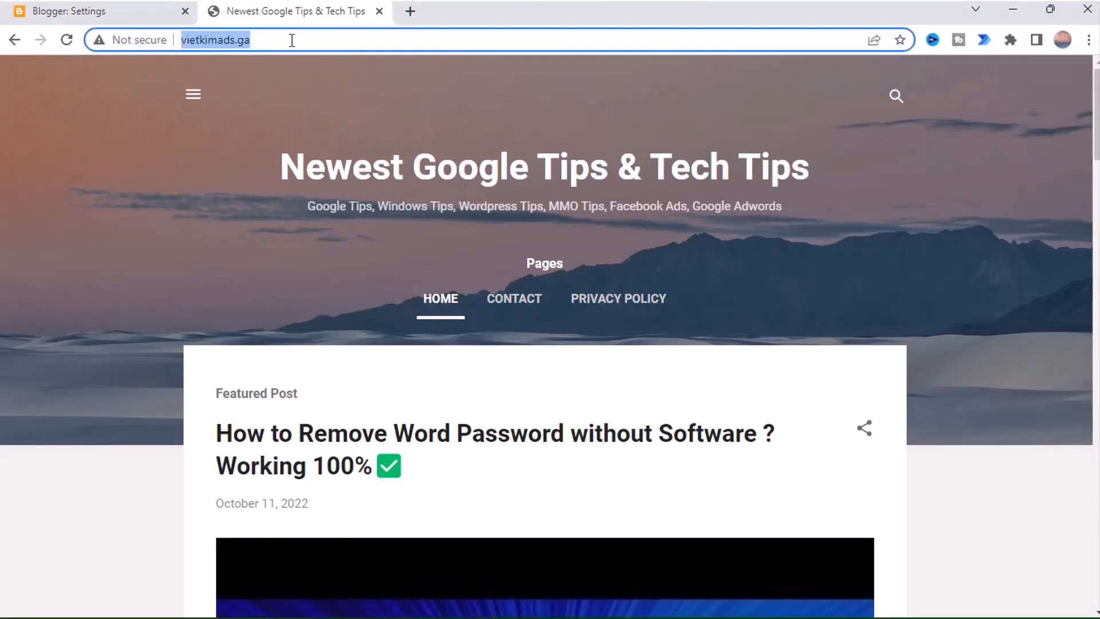
scroll(652, 344, down, 15)
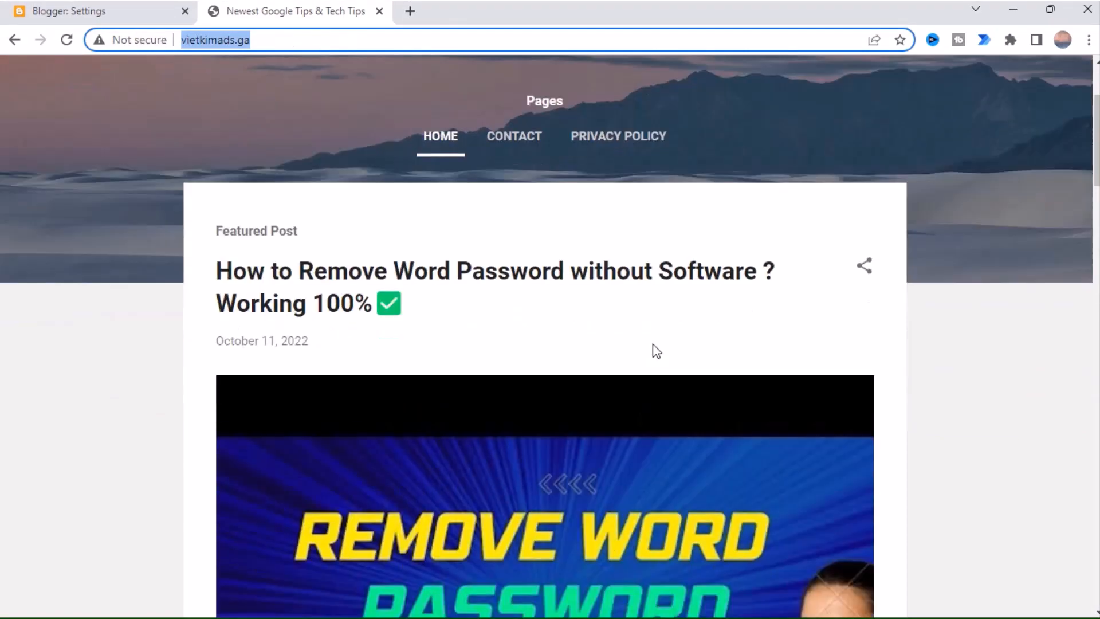
scroll(652, 344, down, 9)
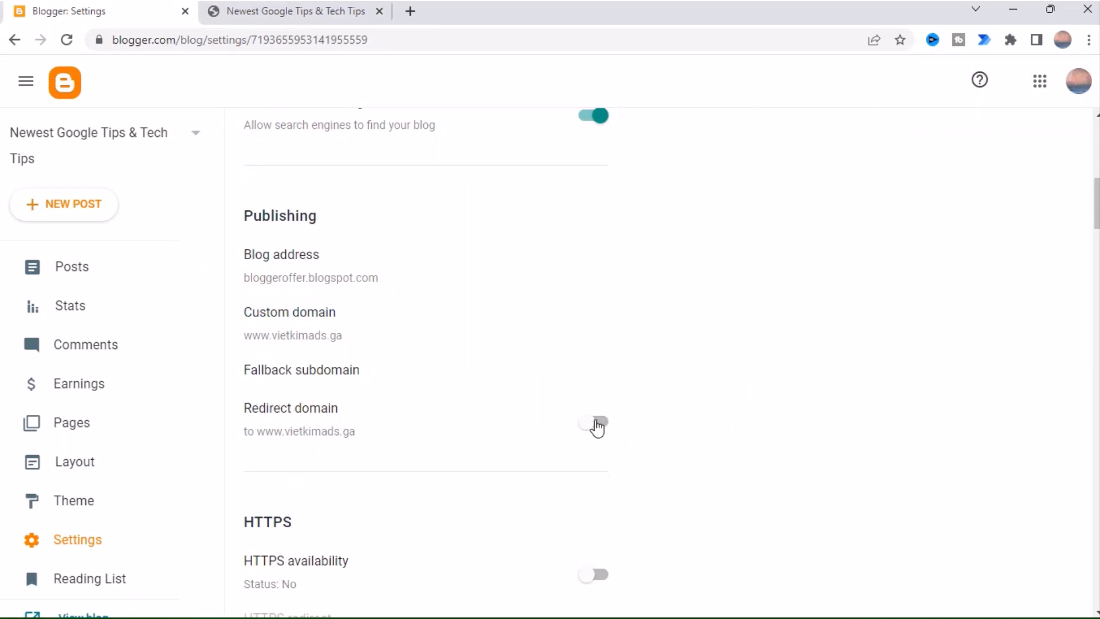
click(600, 423)
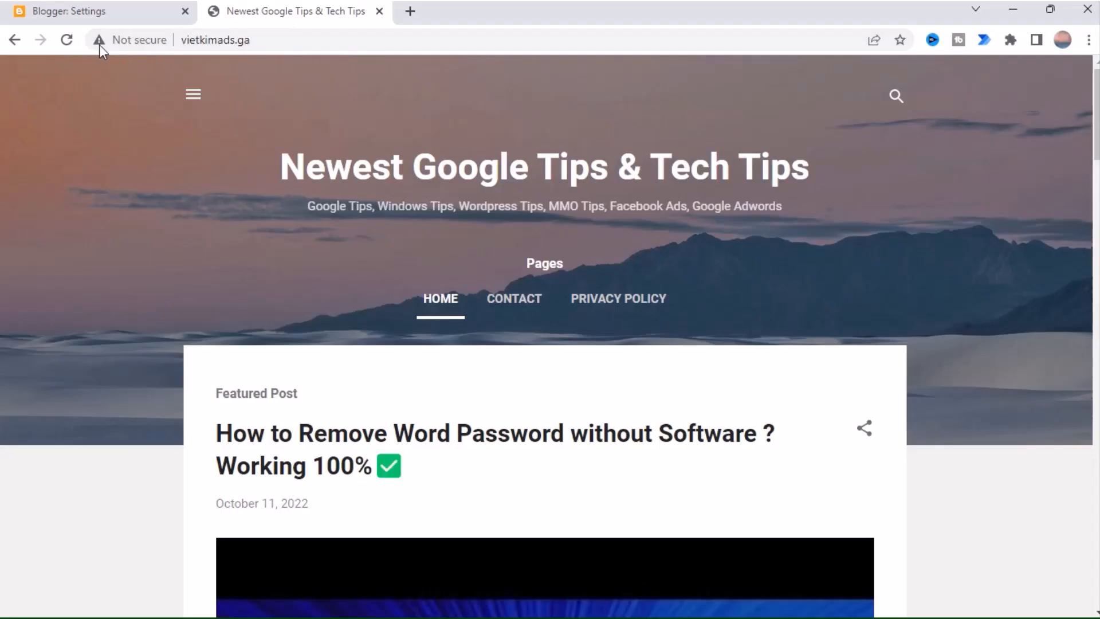
click(99, 41)
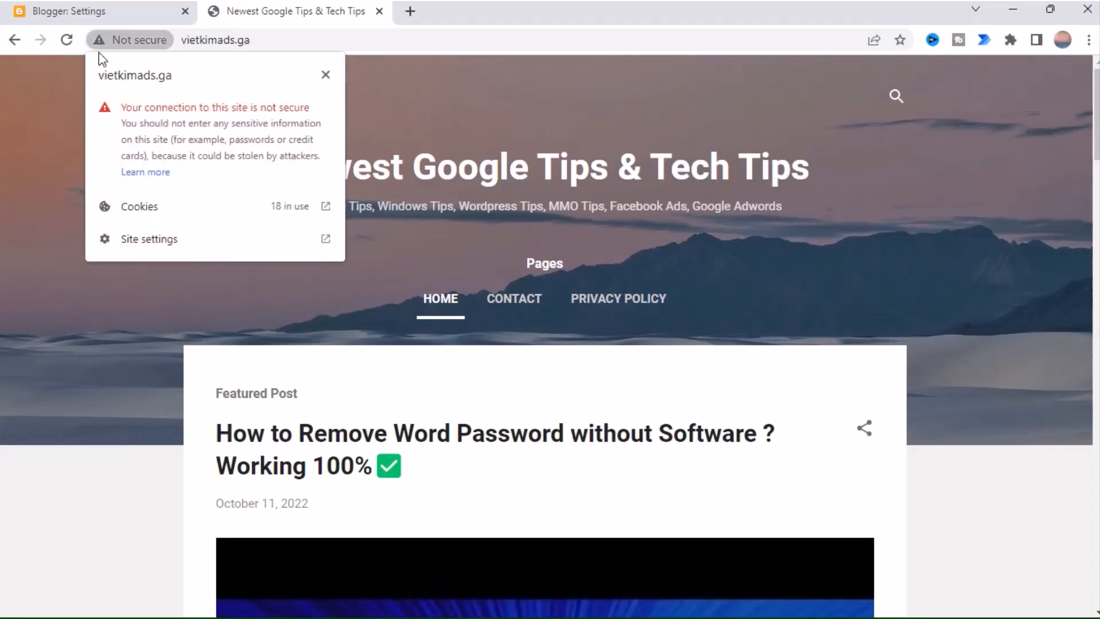